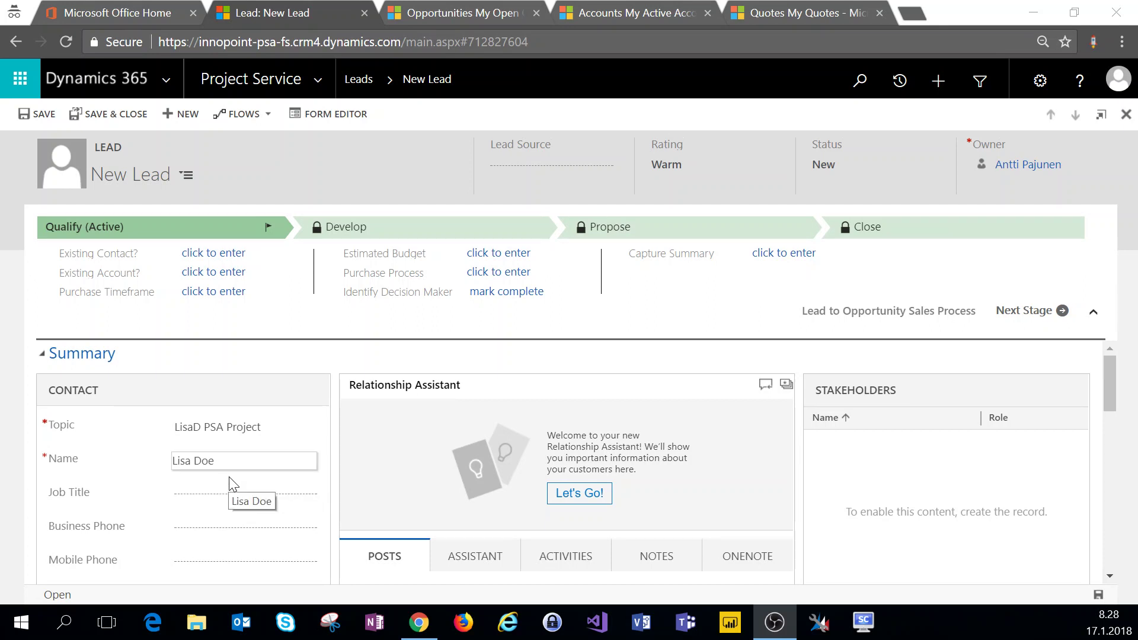
Step: Set the new lead's Type to Work based in its details section
{"action": "scroll", "coordinate": [228, 483], "scroll_direction": "down", "scroll_amount": 2}
{"action": "scroll", "coordinate": [229, 483], "scroll_direction": "down", "scroll_amount": 1}
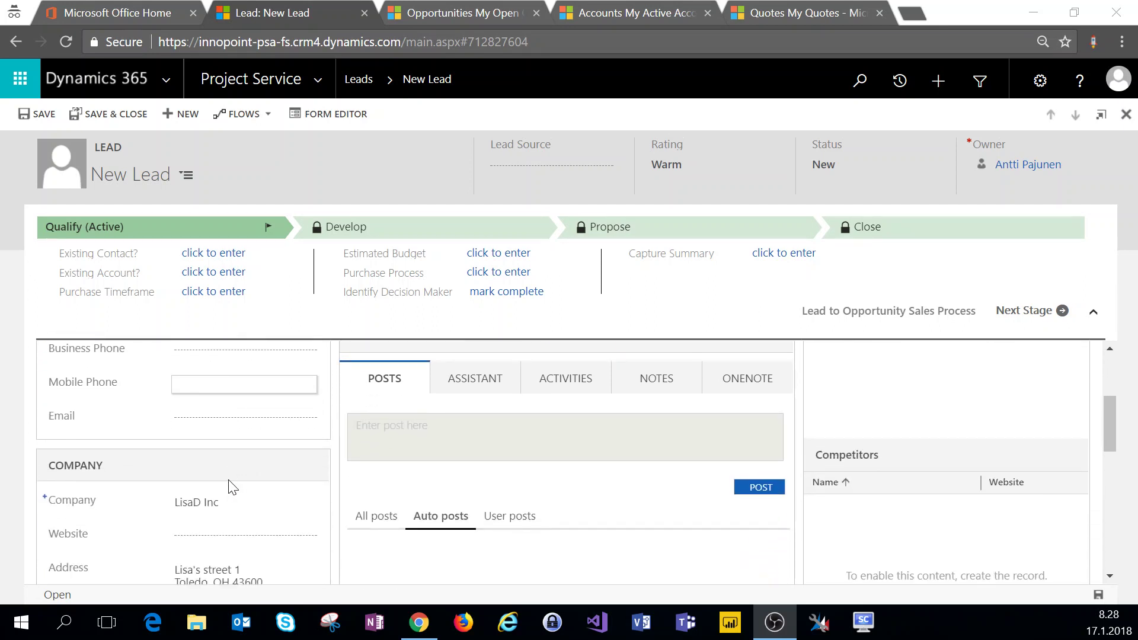
{"action": "scroll", "coordinate": [229, 485], "scroll_direction": "down", "scroll_amount": 1}
{"action": "scroll", "coordinate": [230, 485], "scroll_direction": "down", "scroll_amount": 2}
{"action": "scroll", "coordinate": [229, 482], "scroll_direction": "up", "scroll_amount": 1}
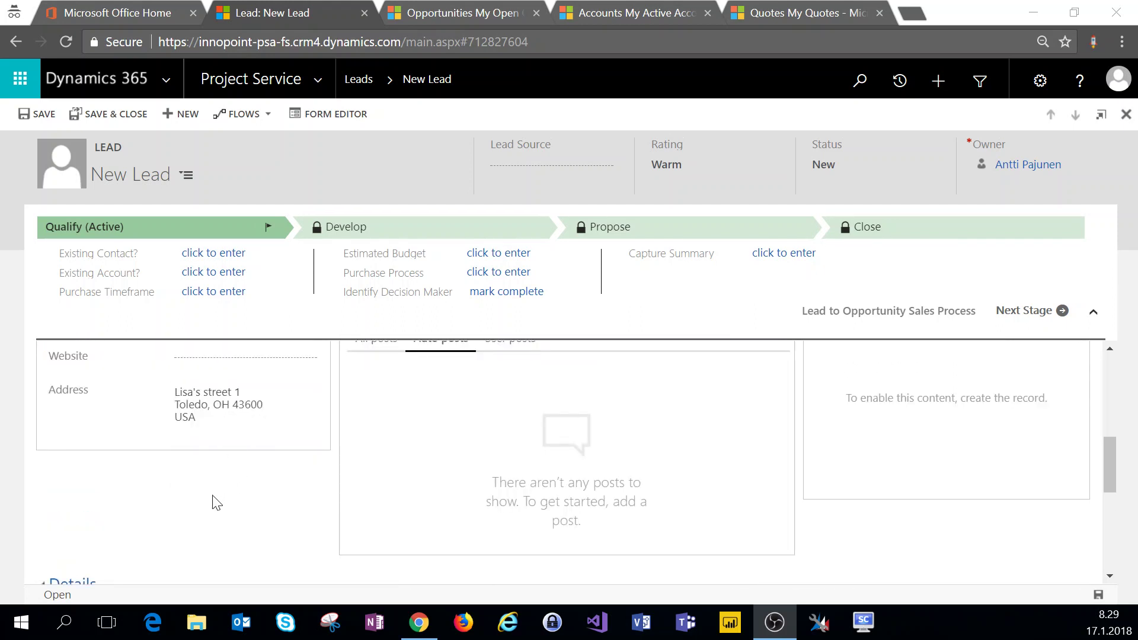
{"action": "scroll", "coordinate": [214, 500], "scroll_direction": "up", "scroll_amount": 1}
{"action": "scroll", "coordinate": [216, 501], "scroll_direction": "down", "scroll_amount": 3}
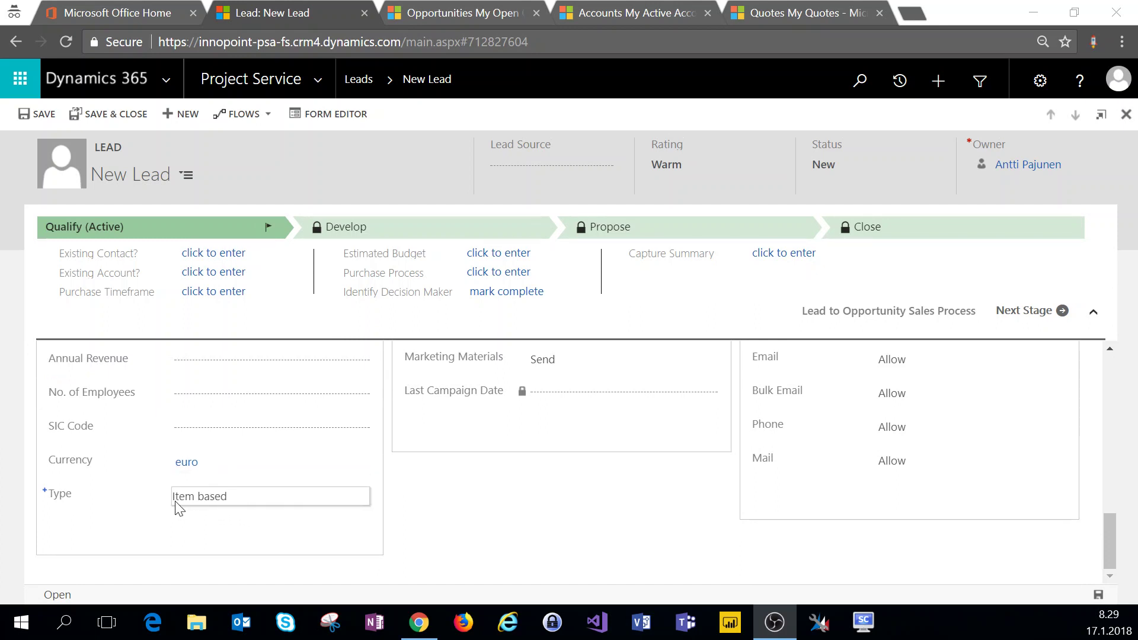
{"action": "left_click", "coordinate": [231, 501]}
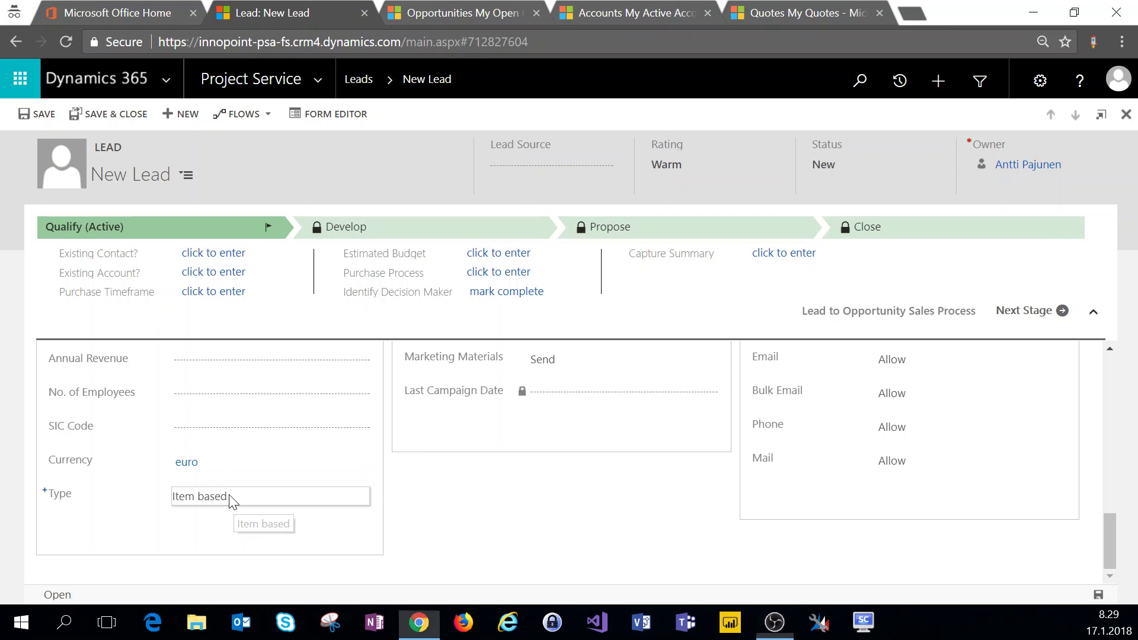
{"action": "left_click", "coordinate": [231, 501]}
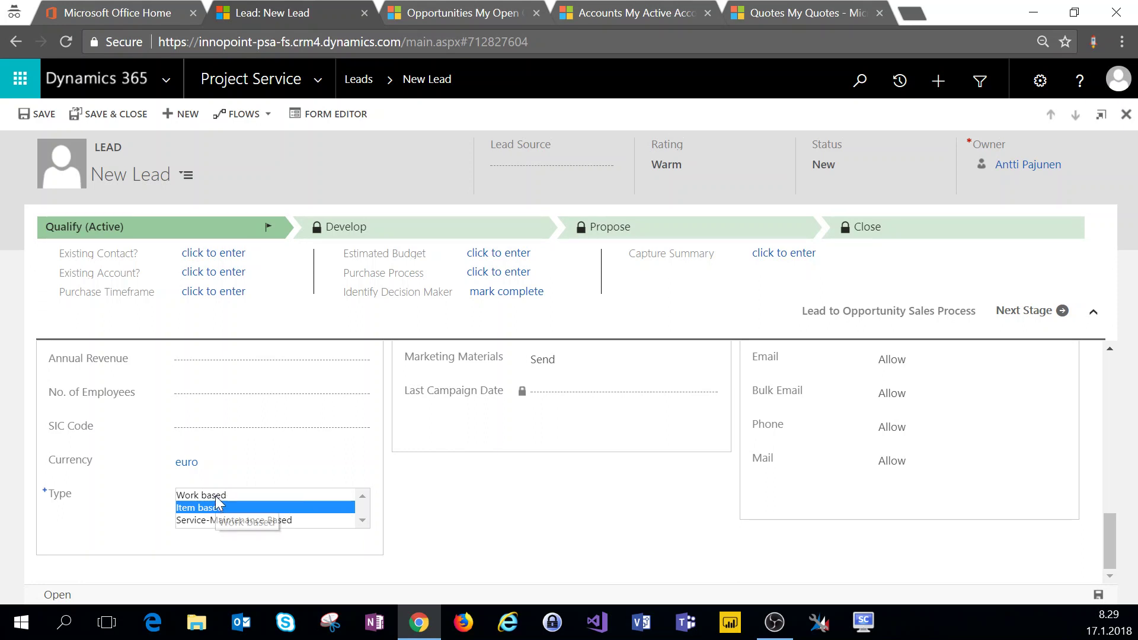
{"action": "left_click", "coordinate": [216, 496]}
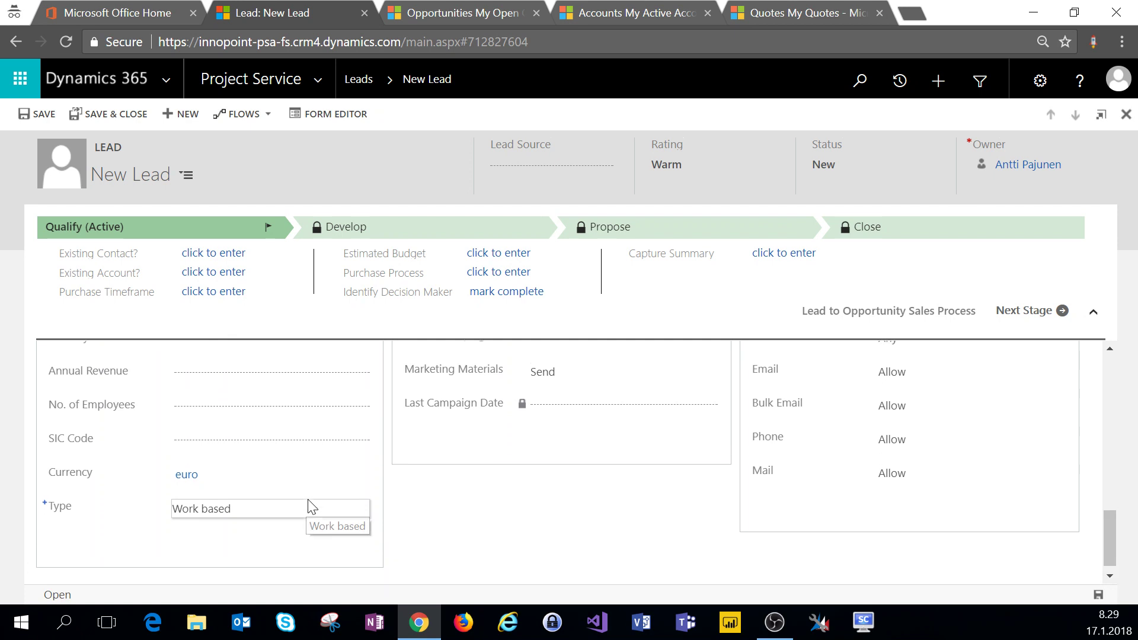
Step: Save the new lead and qualify it into an opportunity
{"action": "scroll", "coordinate": [309, 504], "scroll_direction": "up", "scroll_amount": 3}
{"action": "scroll", "coordinate": [312, 507], "scroll_direction": "up", "scroll_amount": 5}
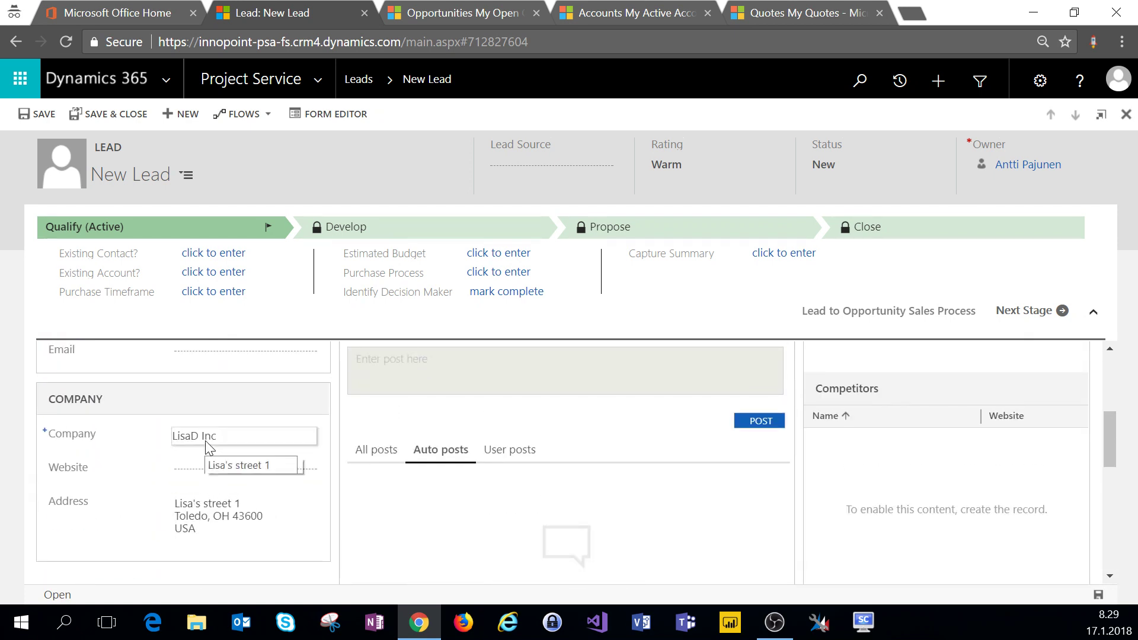
{"action": "scroll", "coordinate": [222, 526], "scroll_direction": "up", "scroll_amount": 5}
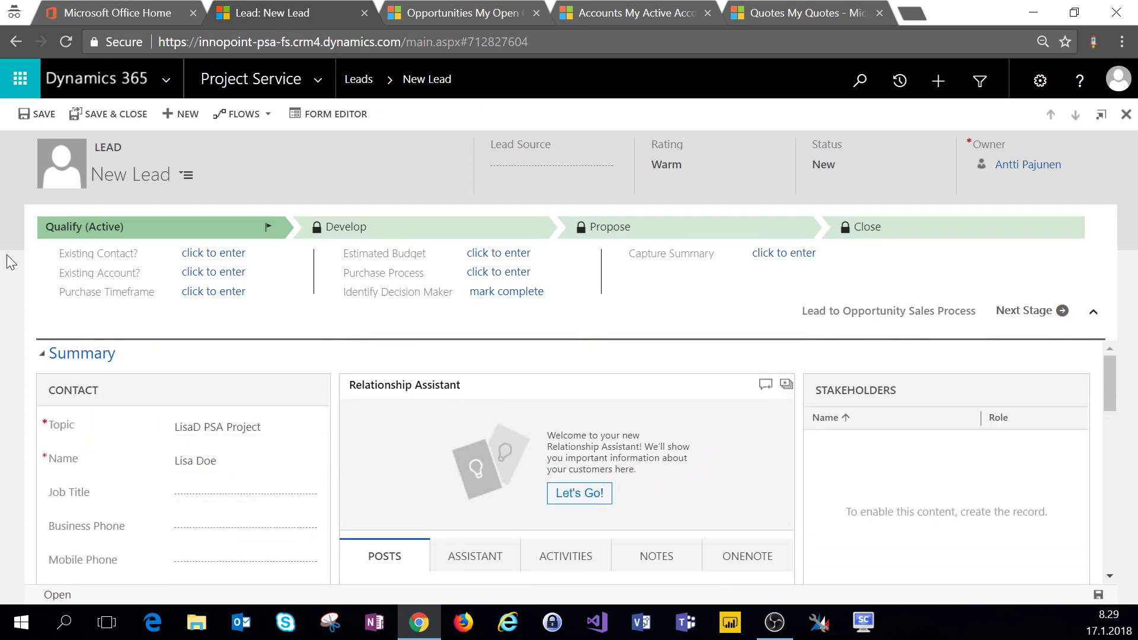
{"action": "left_click", "coordinate": [42, 114]}
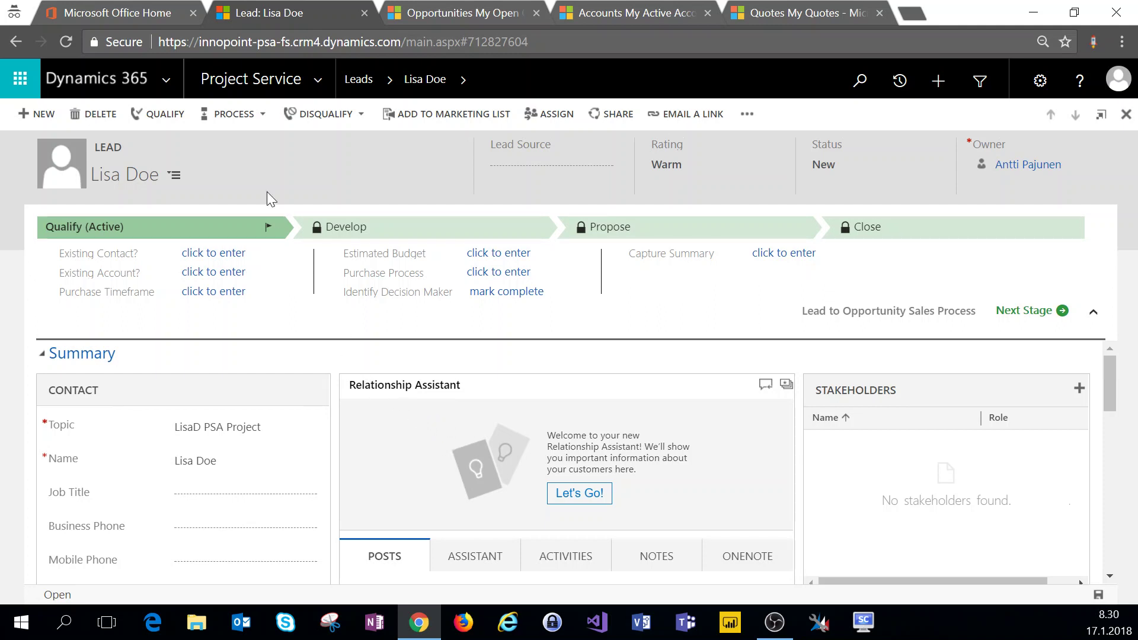
{"action": "left_click", "coordinate": [171, 122]}
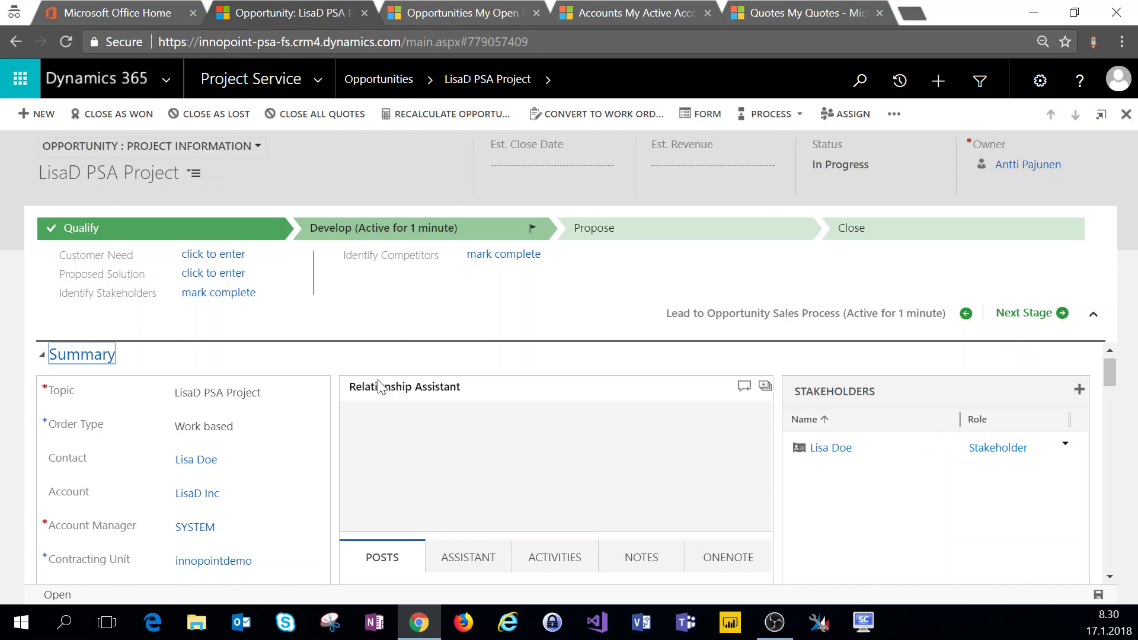
Step: Refresh the account search for lisad* to check for the new account, and return to the opportunity
{"action": "left_click", "coordinate": [655, 16]}
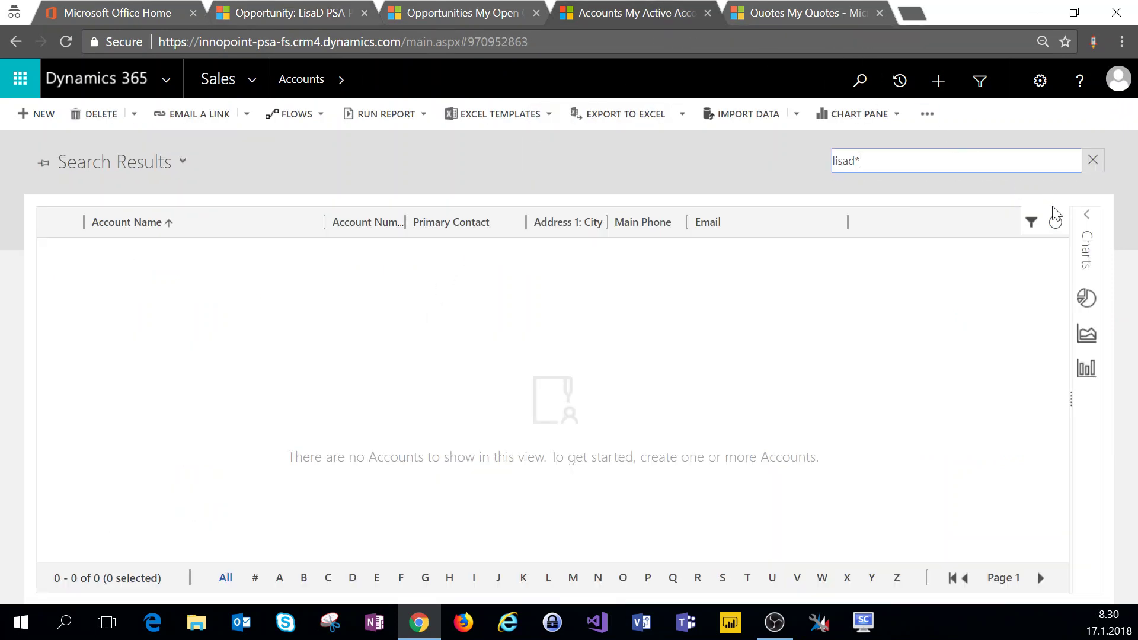
{"action": "left_click", "coordinate": [1054, 224]}
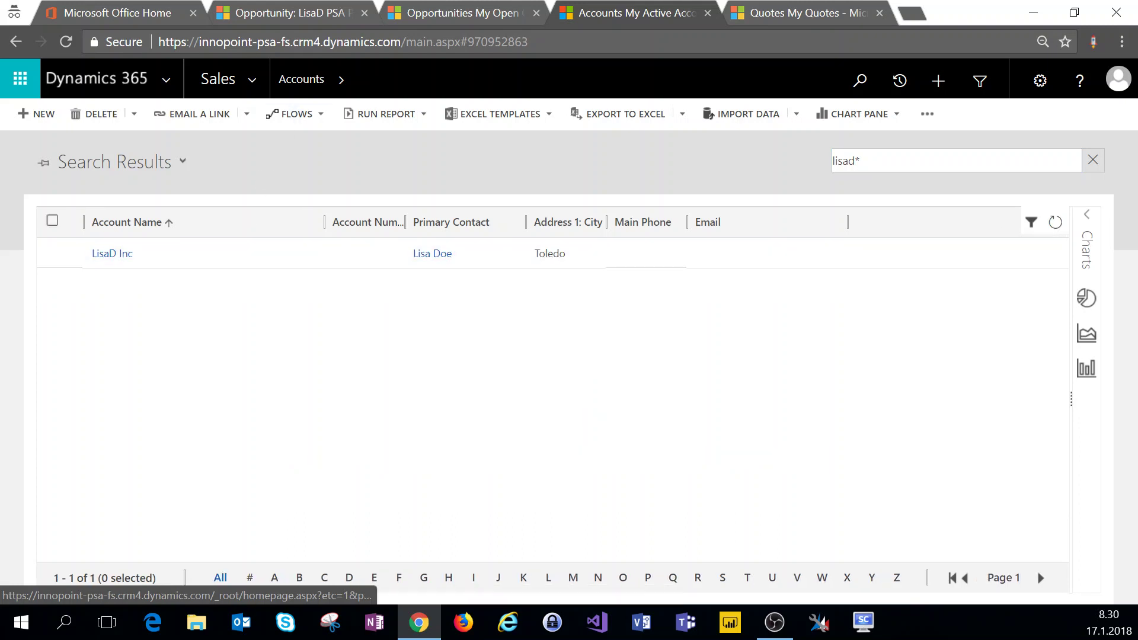
{"action": "left_click", "coordinate": [316, 10]}
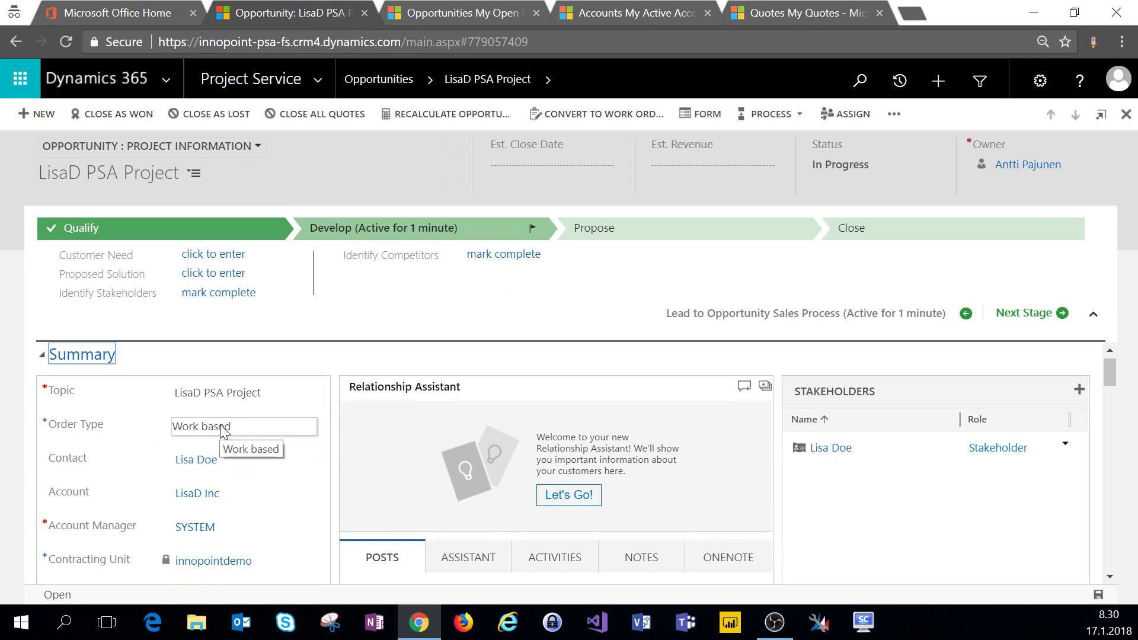
Step: Examine the opportunity's available forms, its Order Type choices and its Contracting Unit
{"action": "left_click", "coordinate": [248, 151]}
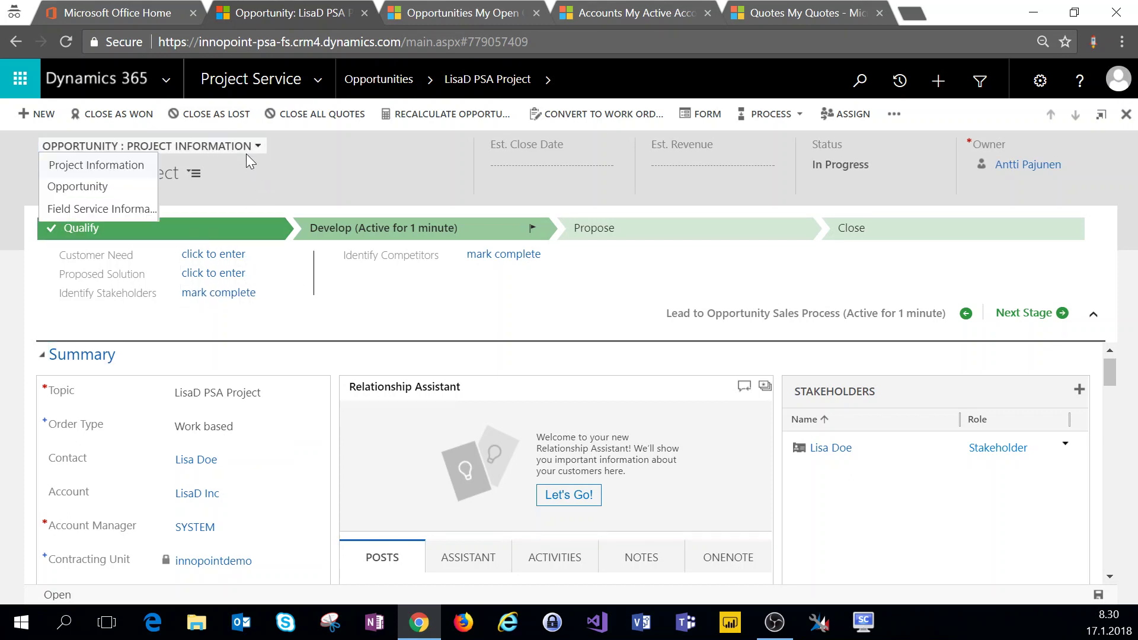
{"action": "left_click", "coordinate": [105, 188]}
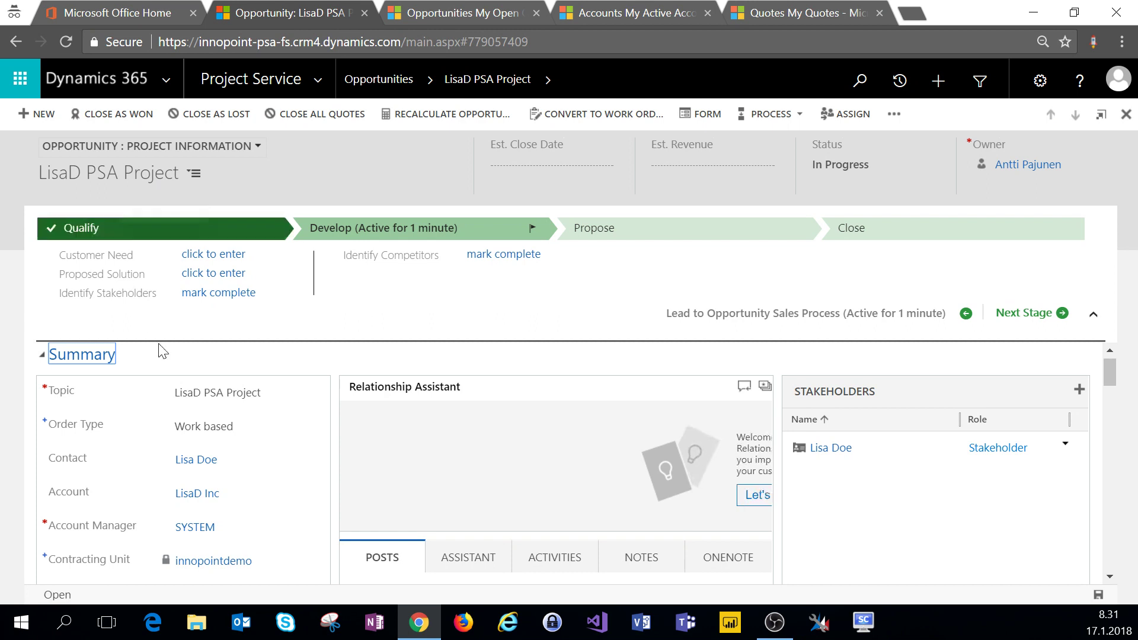
{"action": "left_click", "coordinate": [203, 427]}
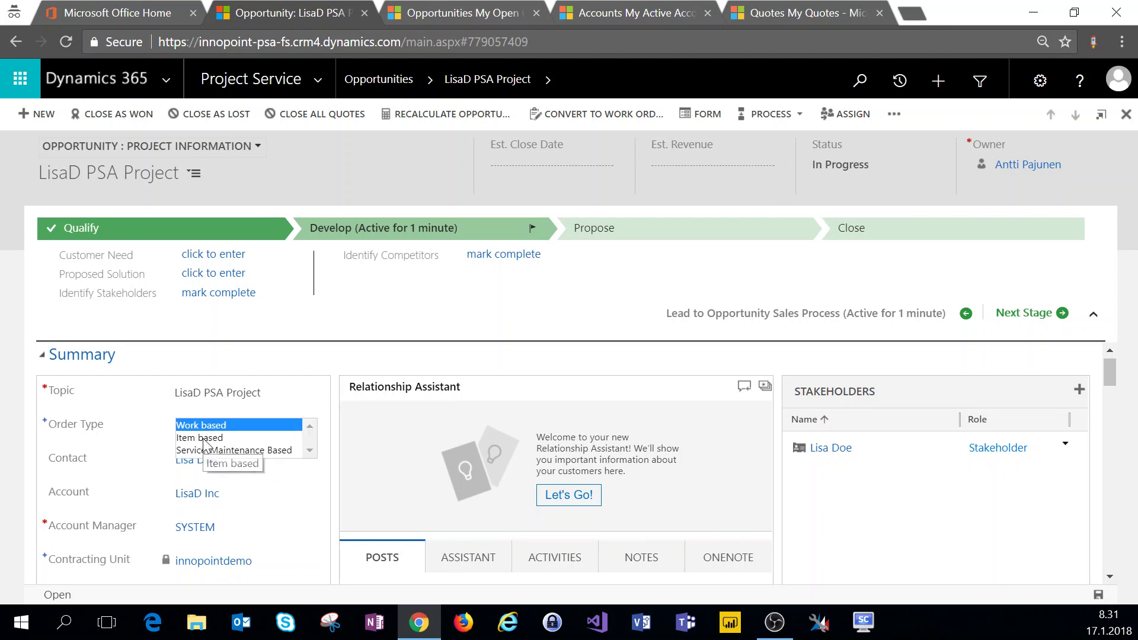
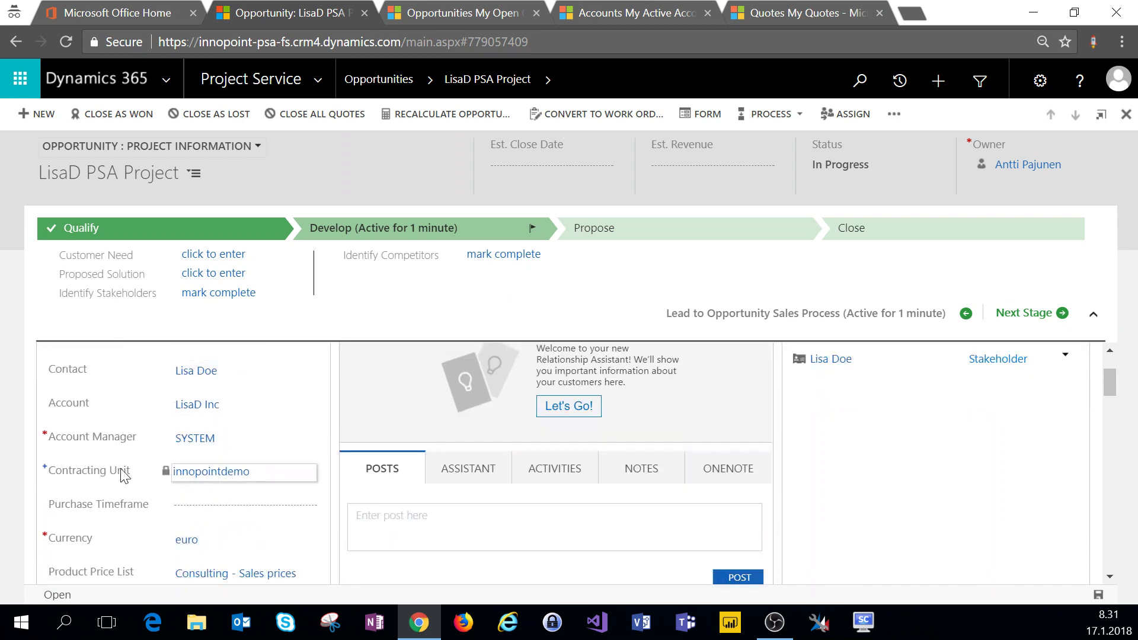
{"action": "mouse_move", "coordinate": [88, 471]}
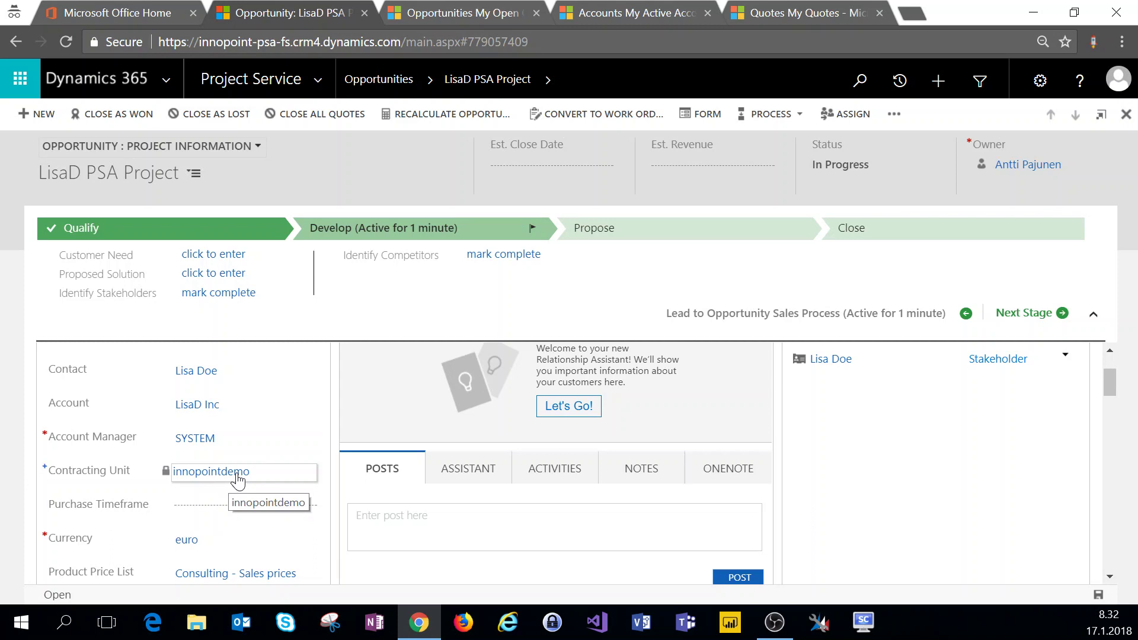
Step: Change the opportunity's Product Price List to the price list named Product Price List
{"action": "scroll", "coordinate": [238, 481], "scroll_direction": "down", "scroll_amount": 2}
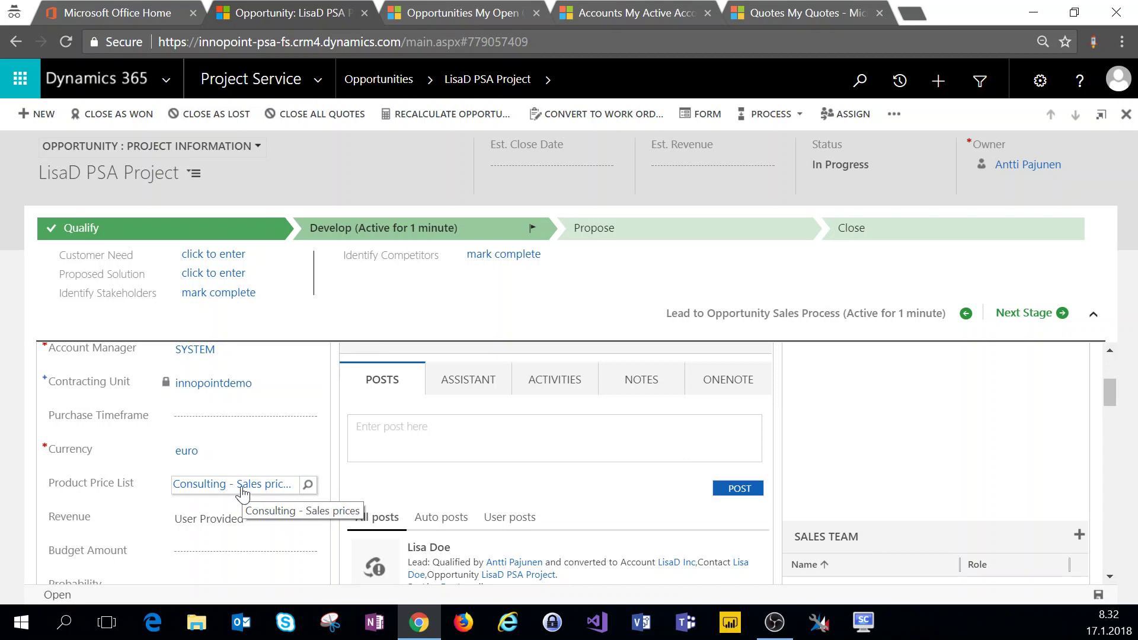
{"action": "left_click", "coordinate": [308, 488]}
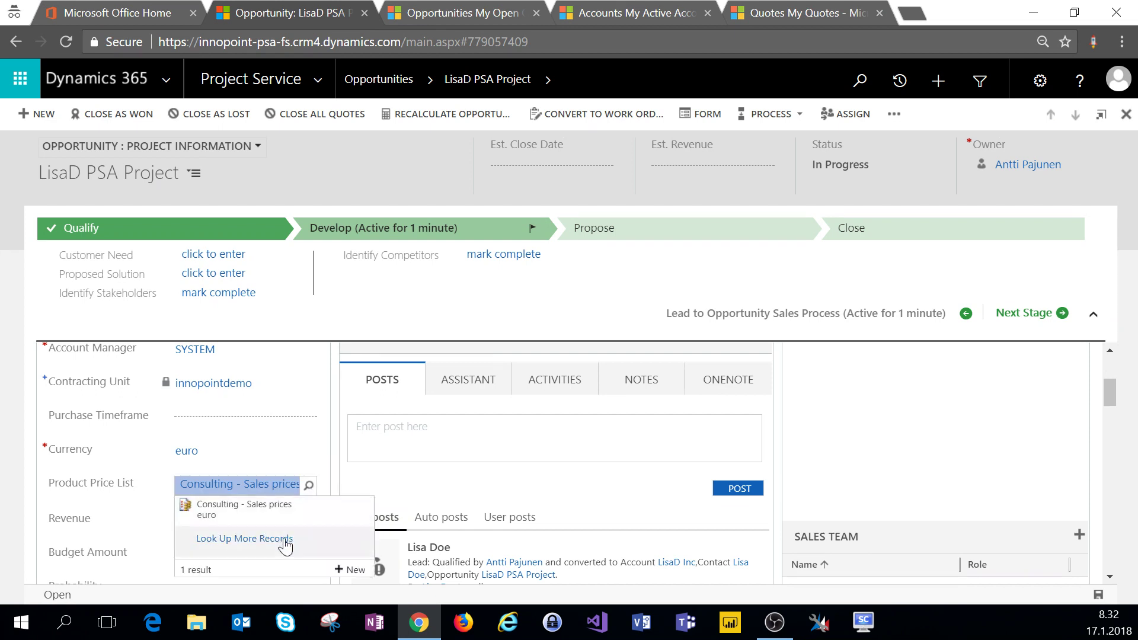
{"action": "left_click", "coordinate": [285, 541]}
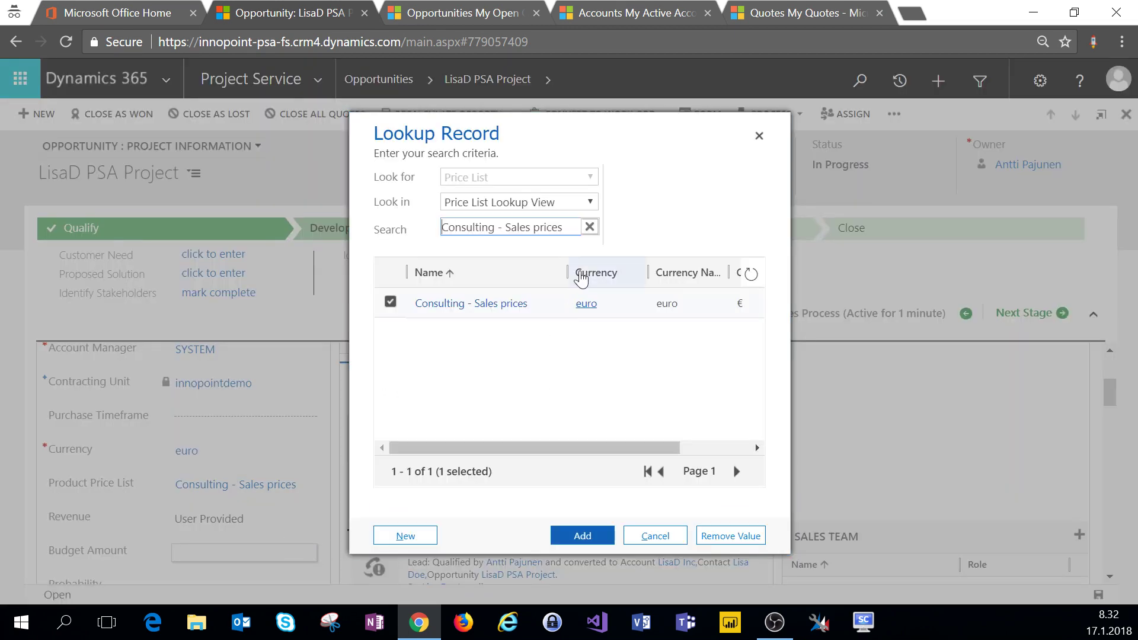
{"action": "left_click", "coordinate": [589, 227]}
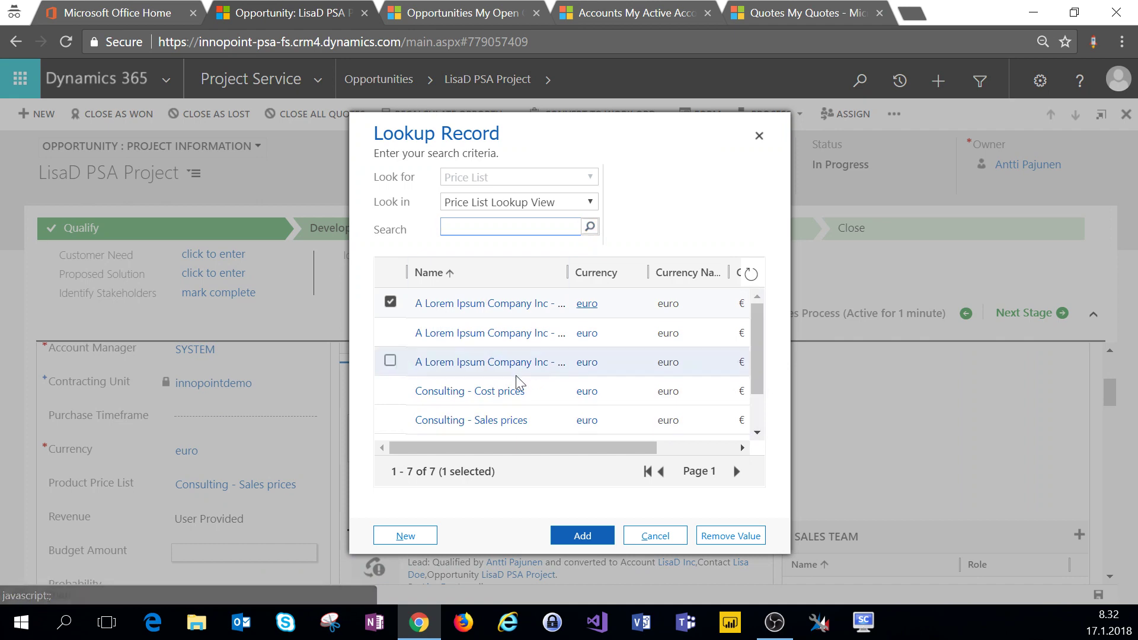
{"action": "scroll", "coordinate": [516, 375], "scroll_direction": "down", "scroll_amount": 1}
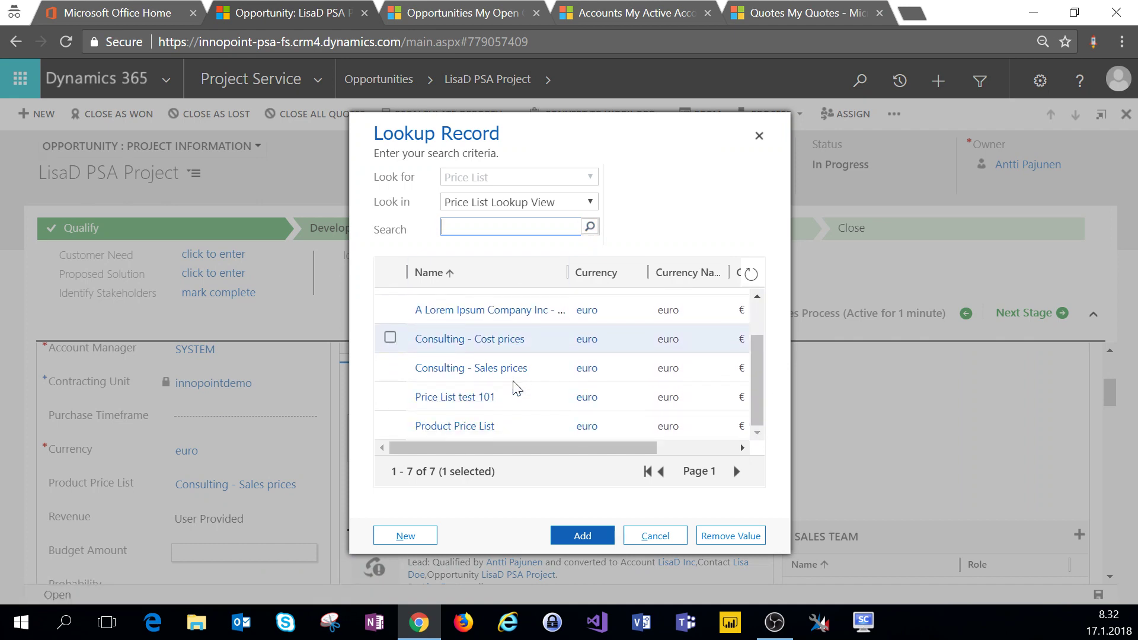
{"action": "left_click", "coordinate": [390, 427]}
{"action": "left_click", "coordinate": [597, 537]}
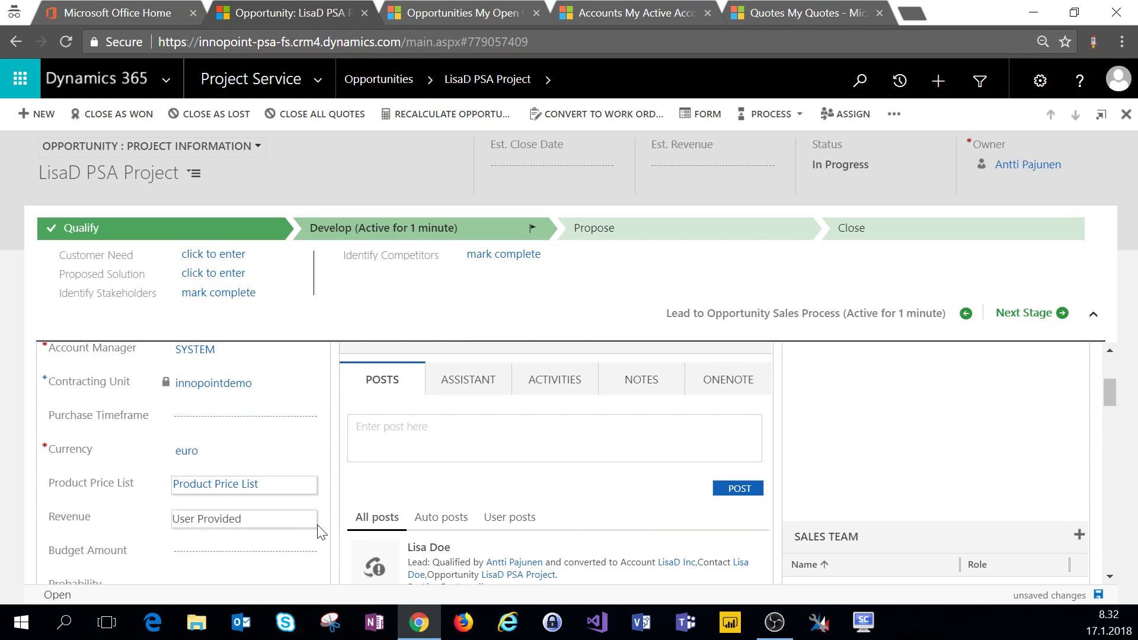
Step: Review the opportunity's remaining summary fields and its project-based and product-based line sections
{"action": "mouse_move", "coordinate": [46, 509]}
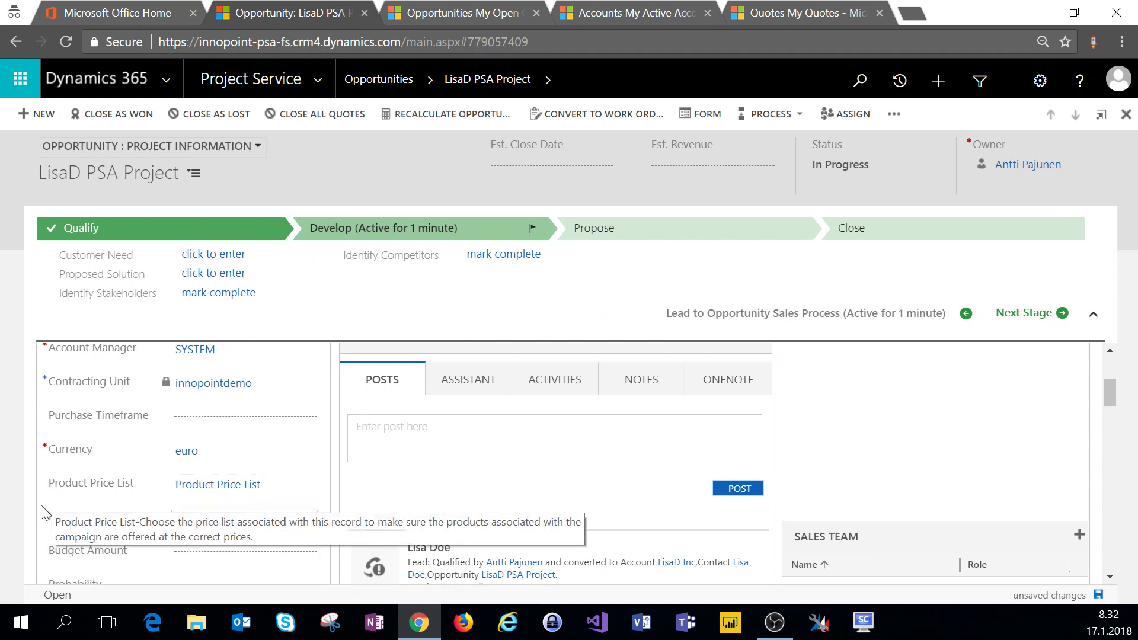
{"action": "scroll", "coordinate": [41, 510], "scroll_direction": "down", "scroll_amount": 2}
{"action": "mouse_move", "coordinate": [132, 471]}
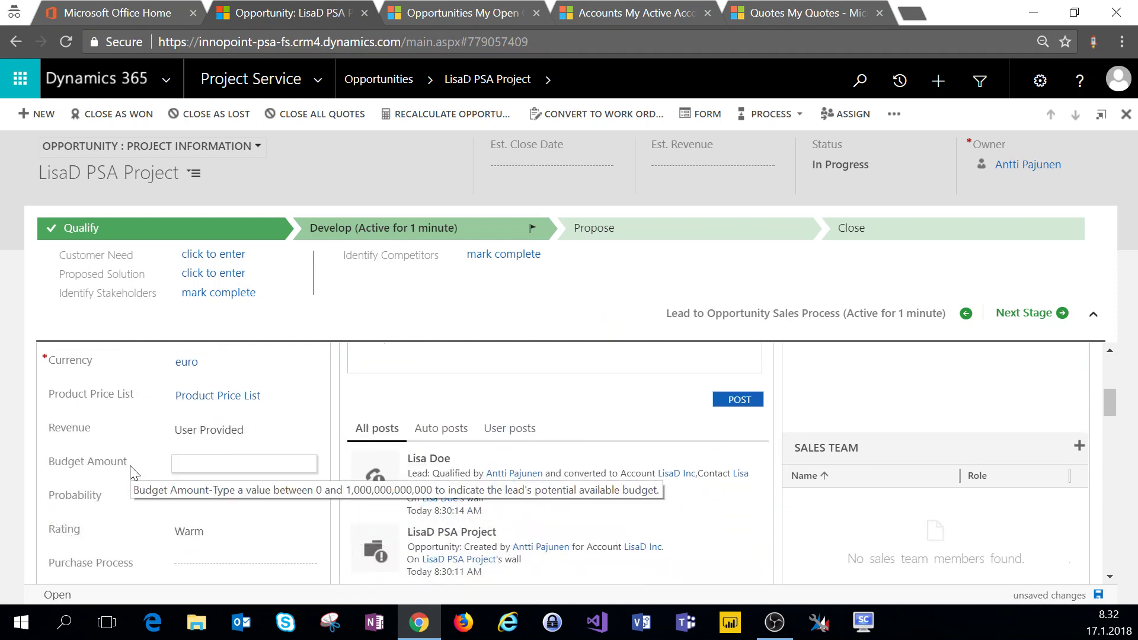
{"action": "scroll", "coordinate": [142, 470], "scroll_direction": "down", "scroll_amount": 2}
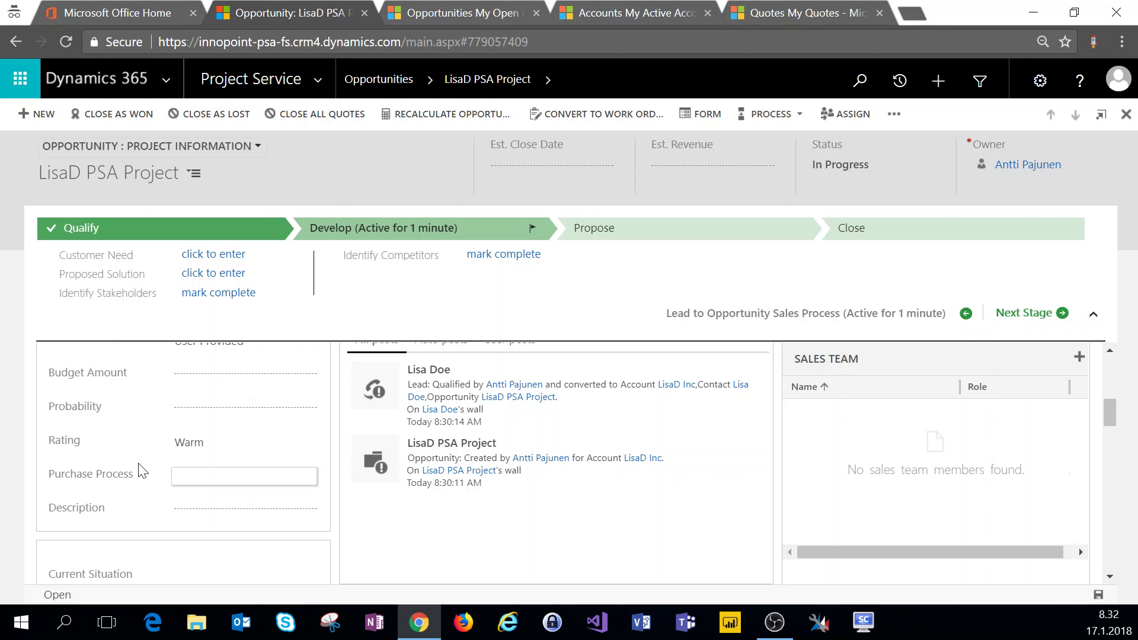
{"action": "scroll", "coordinate": [142, 470], "scroll_direction": "down", "scroll_amount": 4}
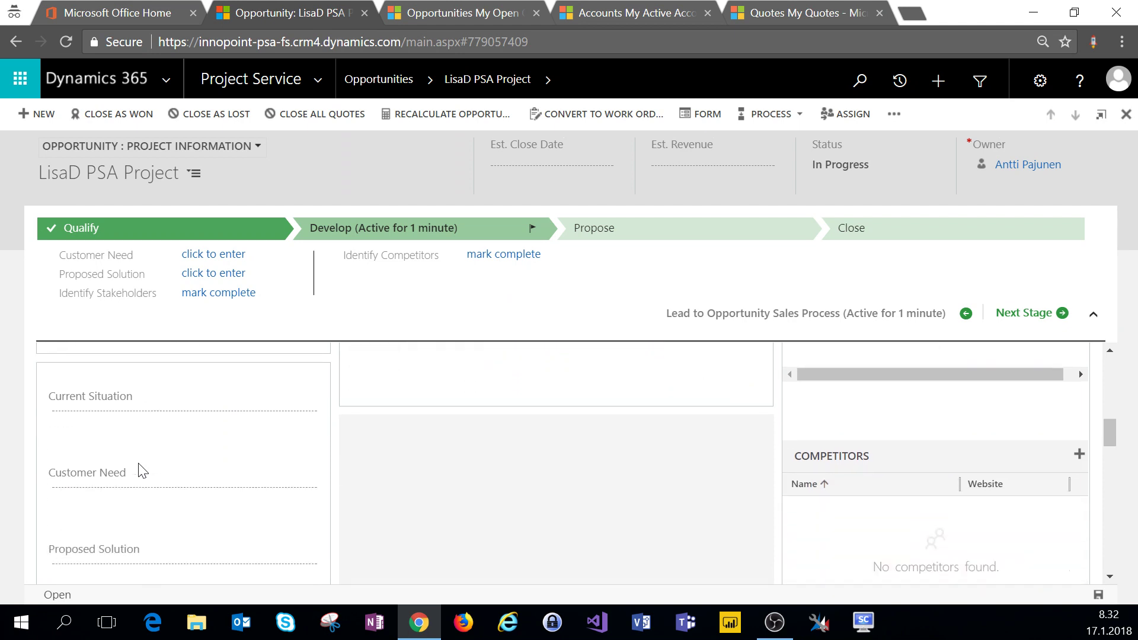
{"action": "scroll", "coordinate": [142, 469], "scroll_direction": "down", "scroll_amount": 5}
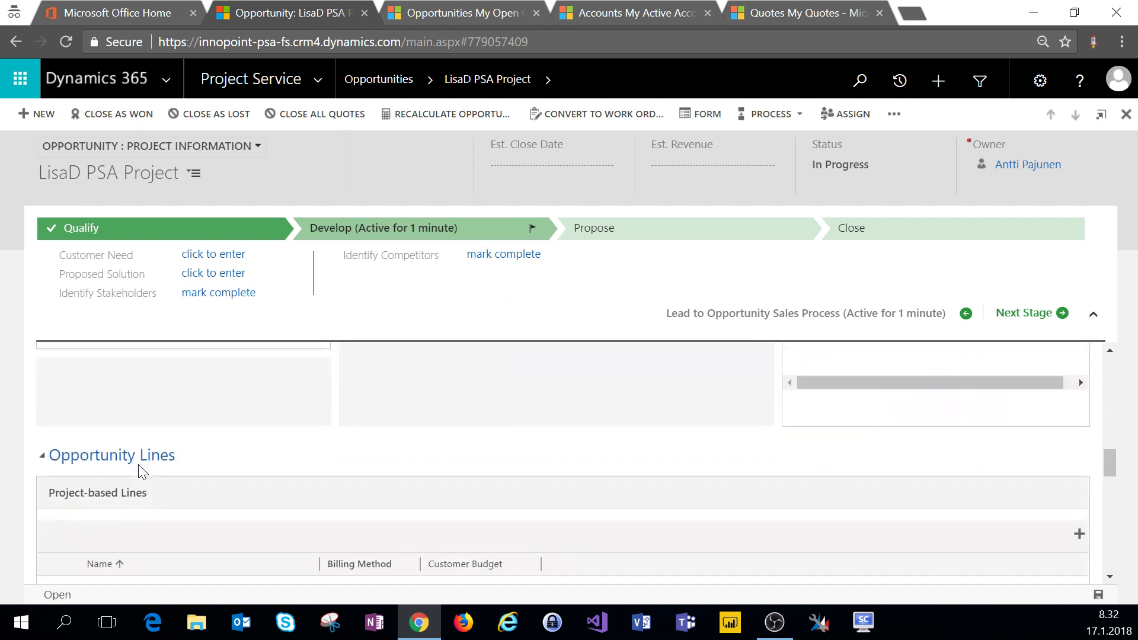
{"action": "scroll", "coordinate": [142, 471], "scroll_direction": "down", "scroll_amount": 2}
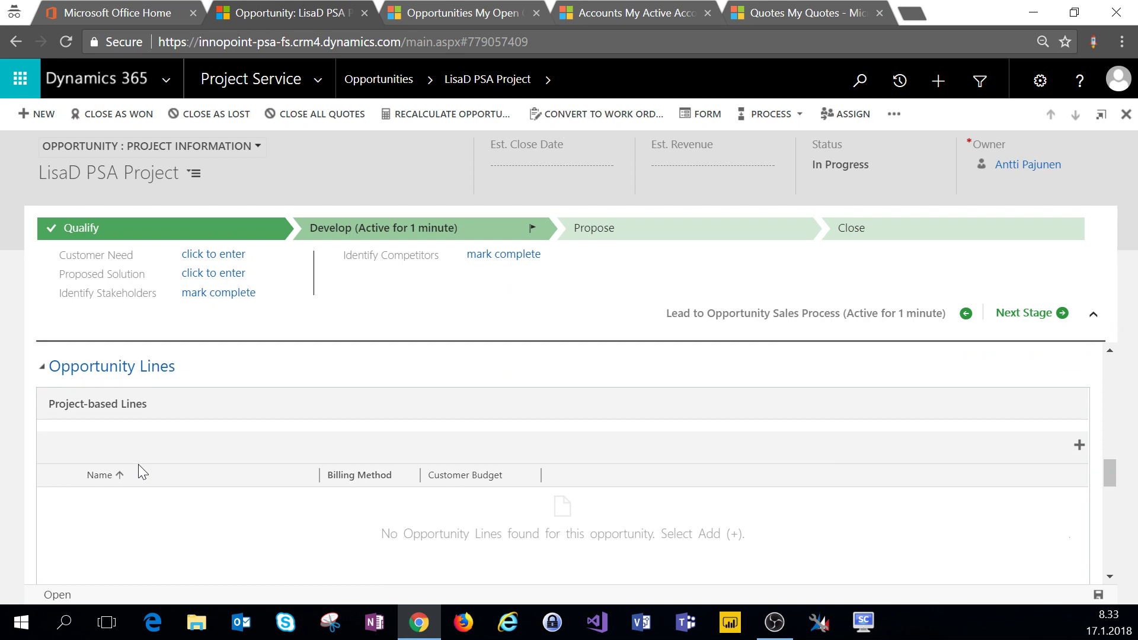
{"action": "scroll", "coordinate": [149, 433], "scroll_direction": "down", "scroll_amount": 5}
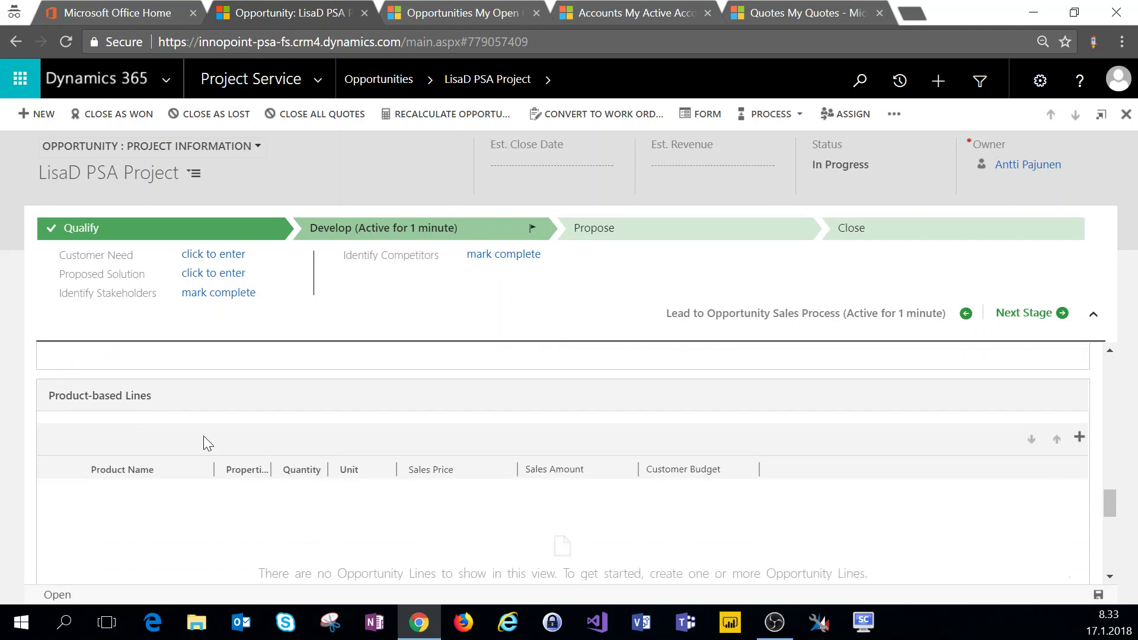
Step: Start a new project-based opportunity line on the opportunity and set its Product Type to Project-based Service
{"action": "scroll", "coordinate": [437, 500], "scroll_direction": "up", "scroll_amount": 3}
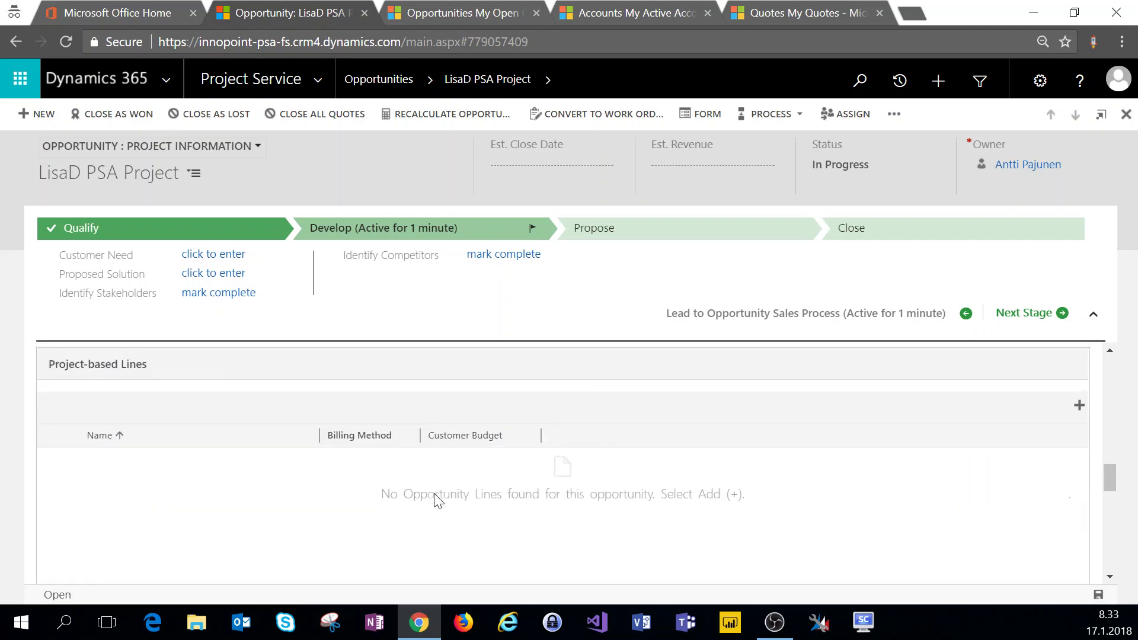
{"action": "scroll", "coordinate": [437, 499], "scroll_direction": "down", "scroll_amount": 2}
{"action": "scroll", "coordinate": [437, 499], "scroll_direction": "up", "scroll_amount": 2}
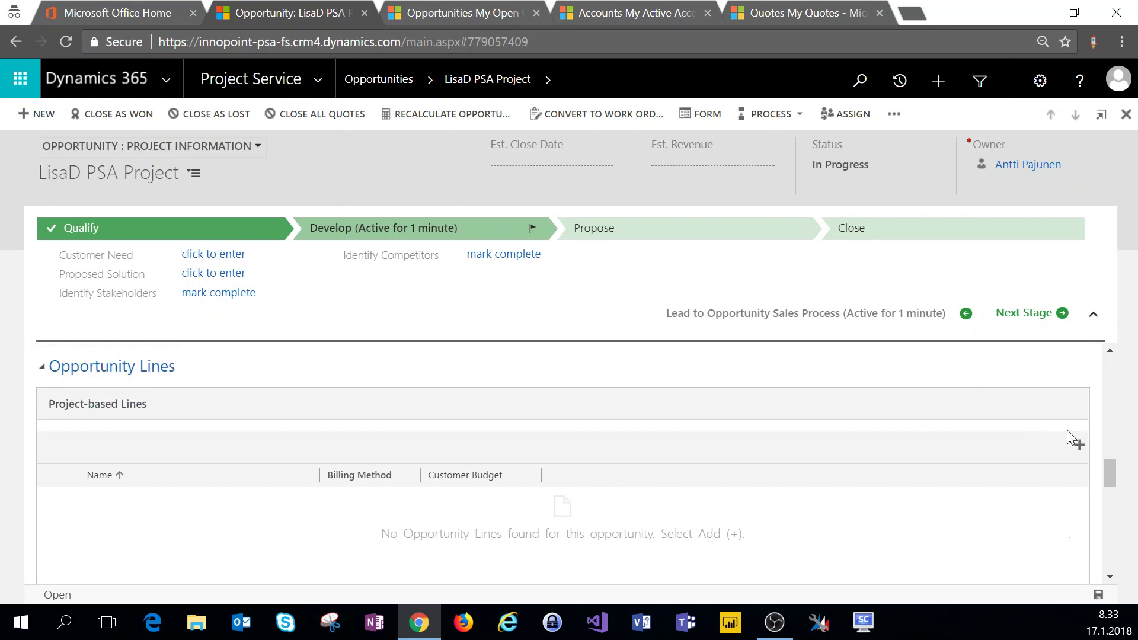
{"action": "left_click", "coordinate": [1079, 447]}
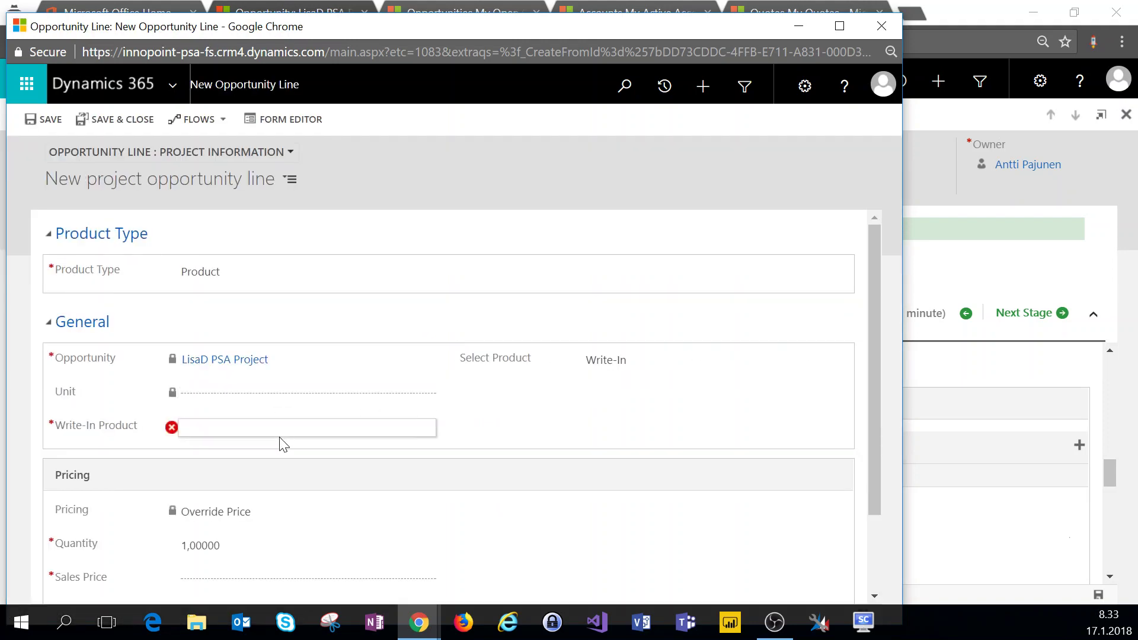
{"action": "left_click", "coordinate": [217, 272]}
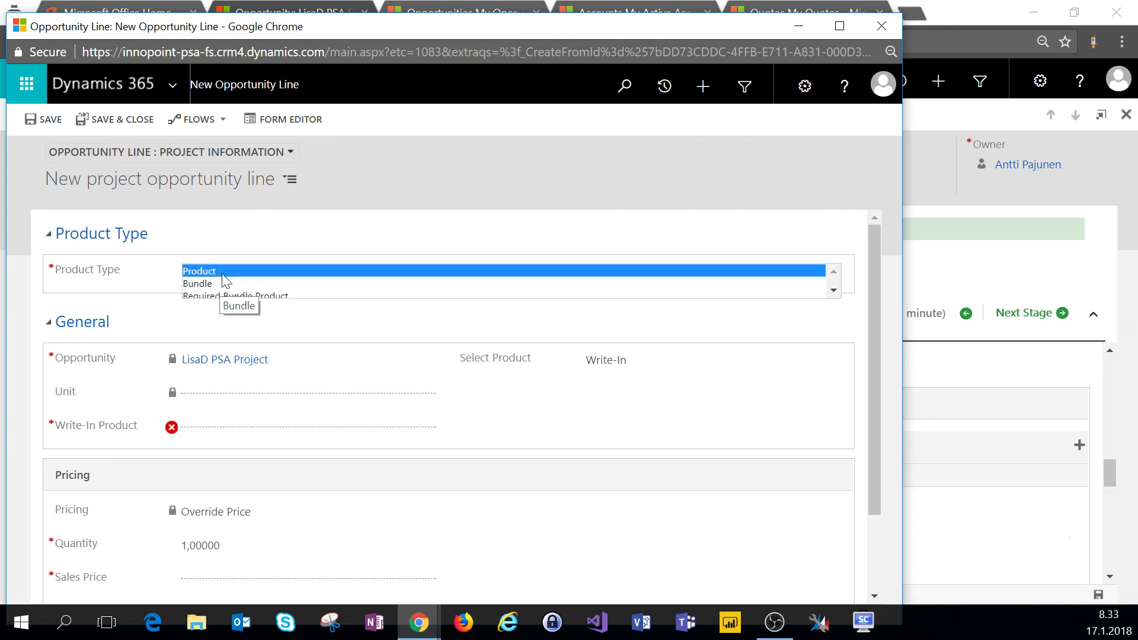
{"action": "scroll", "coordinate": [201, 284], "scroll_direction": "down", "scroll_amount": 5}
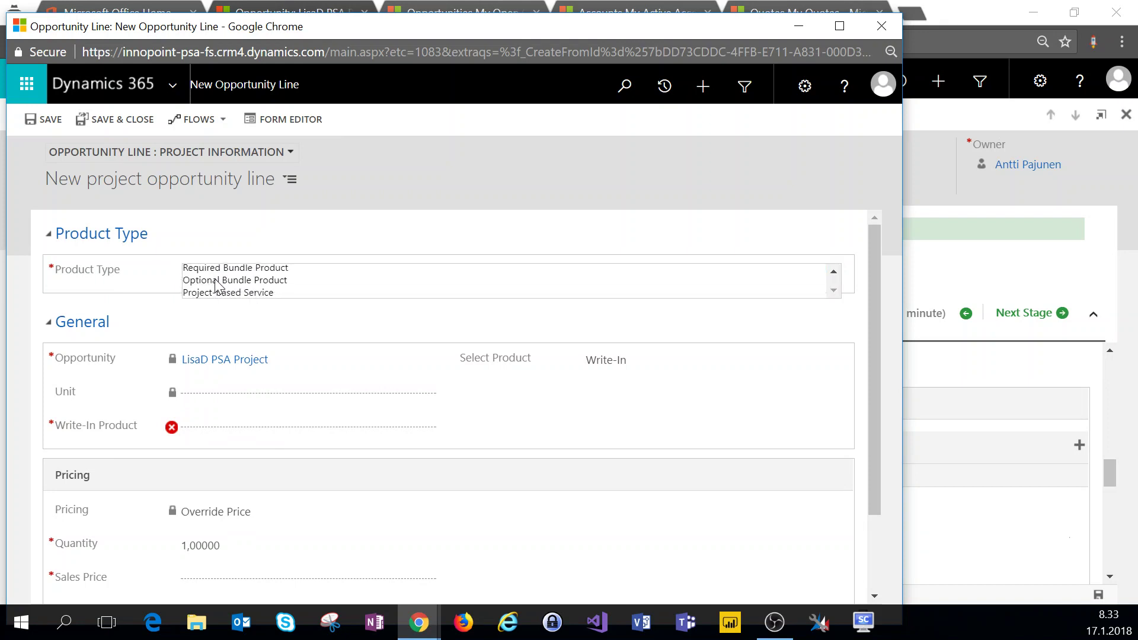
{"action": "scroll", "coordinate": [210, 265], "scroll_direction": "up", "scroll_amount": 2}
{"action": "left_click", "coordinate": [217, 293]}
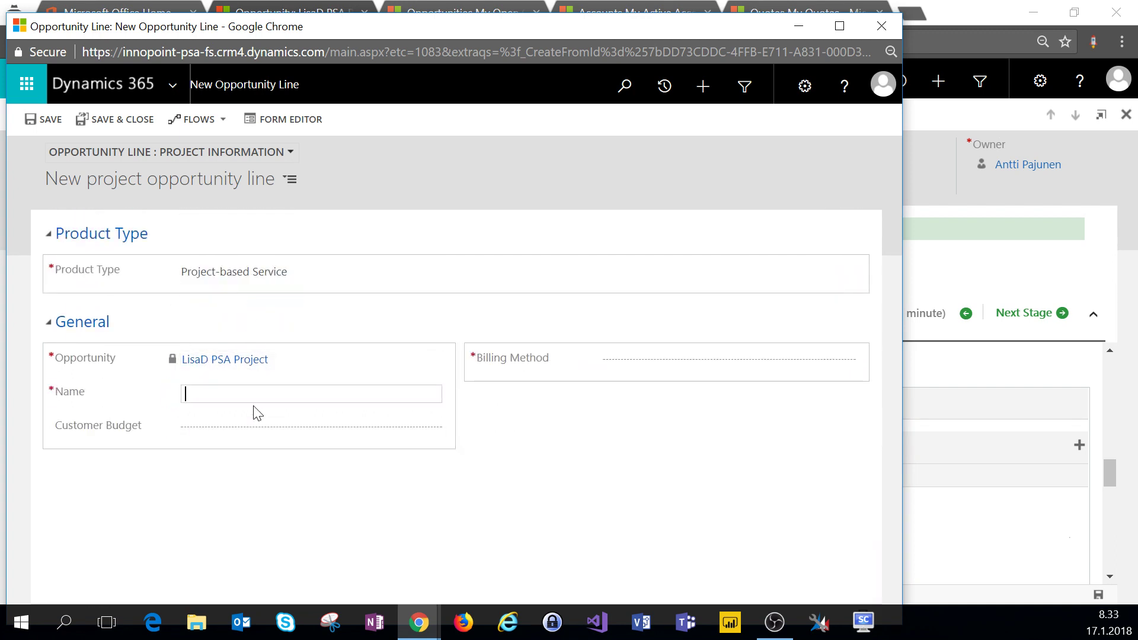
{"action": "left_click", "coordinate": [186, 394]}
{"action": "type", "text": "Project work for LusaD"}
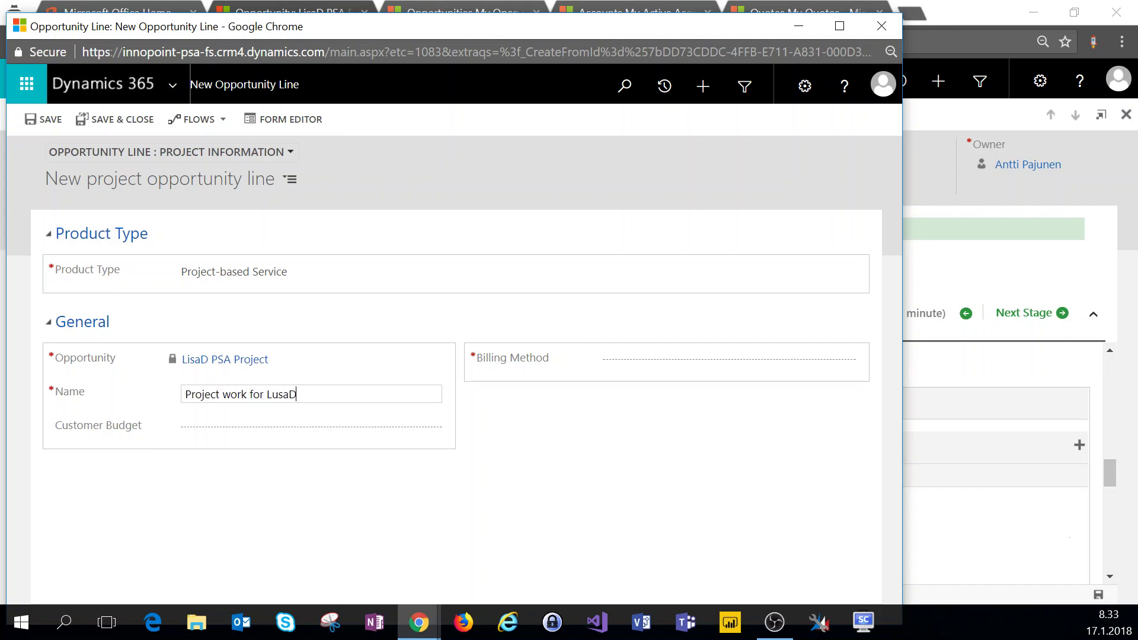
{"action": "key", "text": "BackSpace"}
{"action": "key", "text": "BackSpace"}
{"action": "key", "text": "BackSpace"}
{"action": "key", "text": "BackSpace"}
{"action": "type", "text": "isaD"}
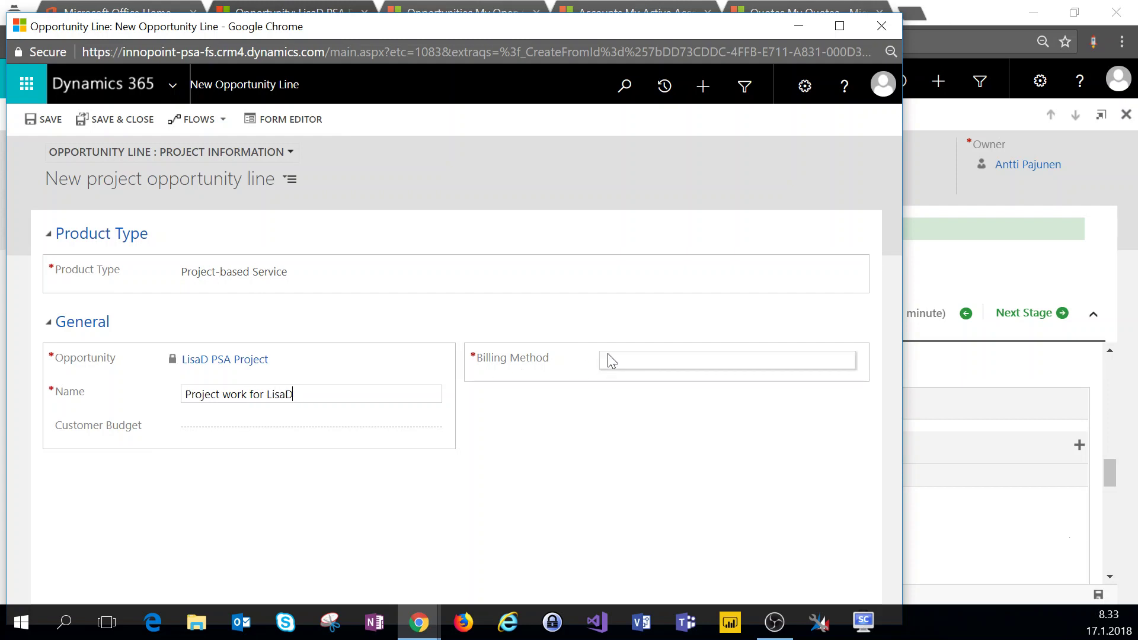
Step: Set the line's Customer Budget to 10000 euros and Billing Method to Time and Material, and save and close it
{"action": "left_click", "coordinate": [391, 422]}
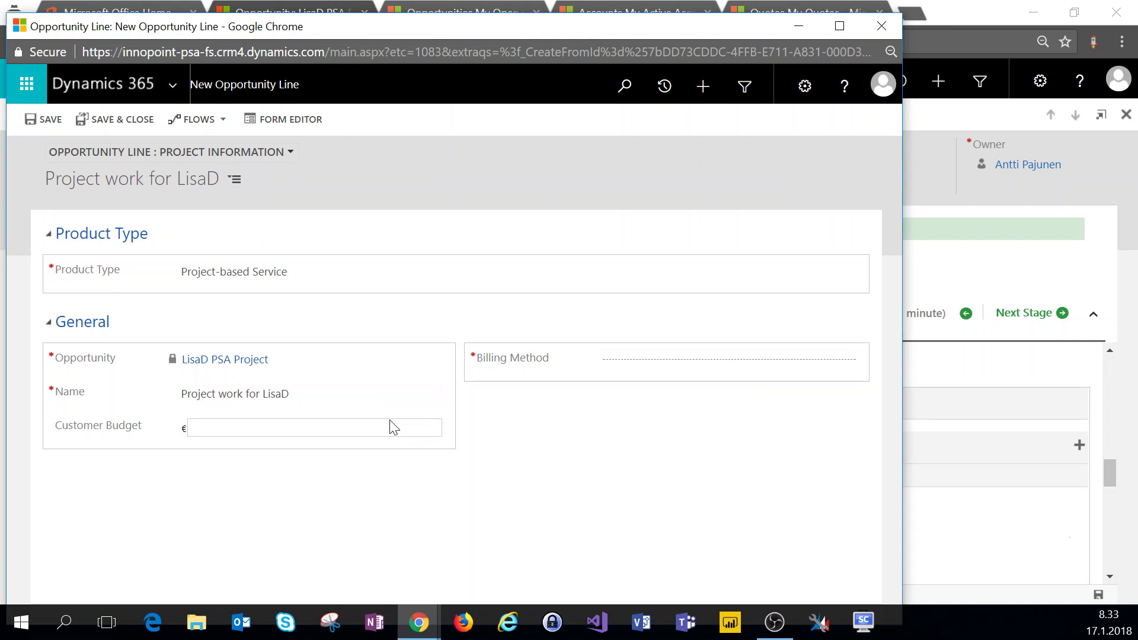
{"action": "type", "text": "10000"}
{"action": "left_click", "coordinate": [503, 372]}
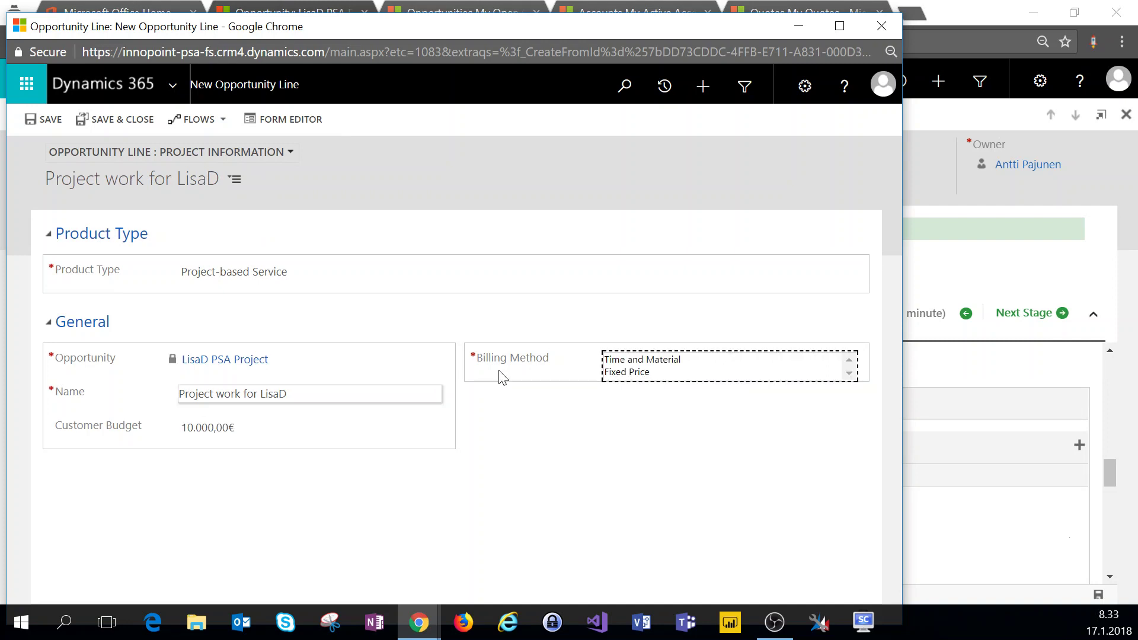
{"action": "left_click", "coordinate": [682, 361]}
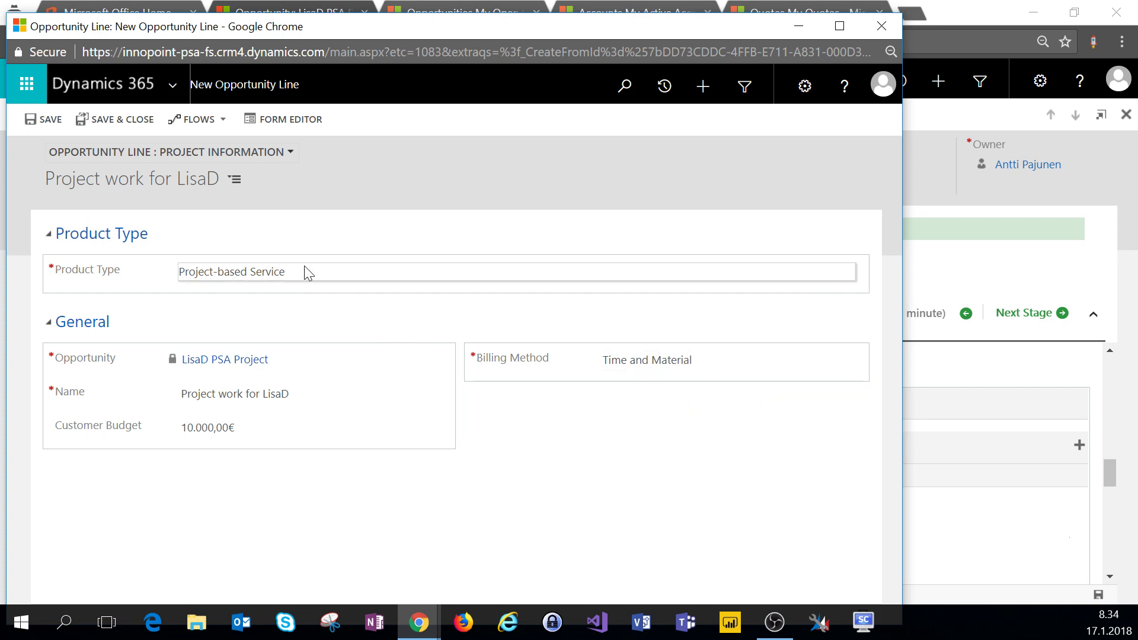
{"action": "left_click", "coordinate": [133, 120]}
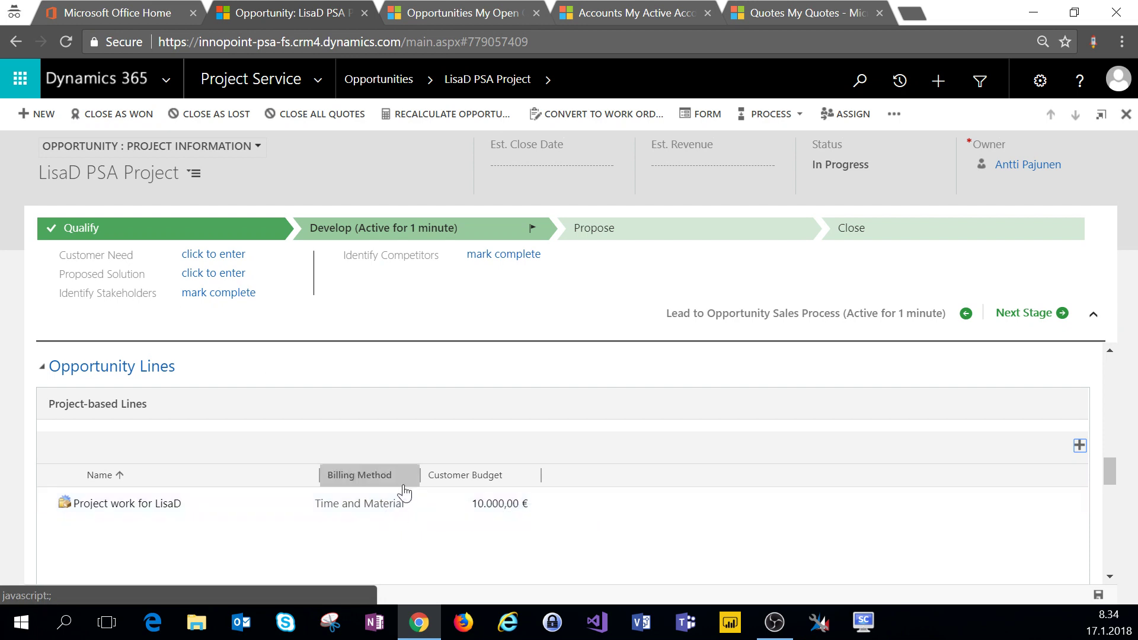
Step: Review the opportunity's project-based and product-based lines, its Total Amount and its Quotes section
{"action": "scroll", "coordinate": [406, 491], "scroll_direction": "down", "scroll_amount": 2}
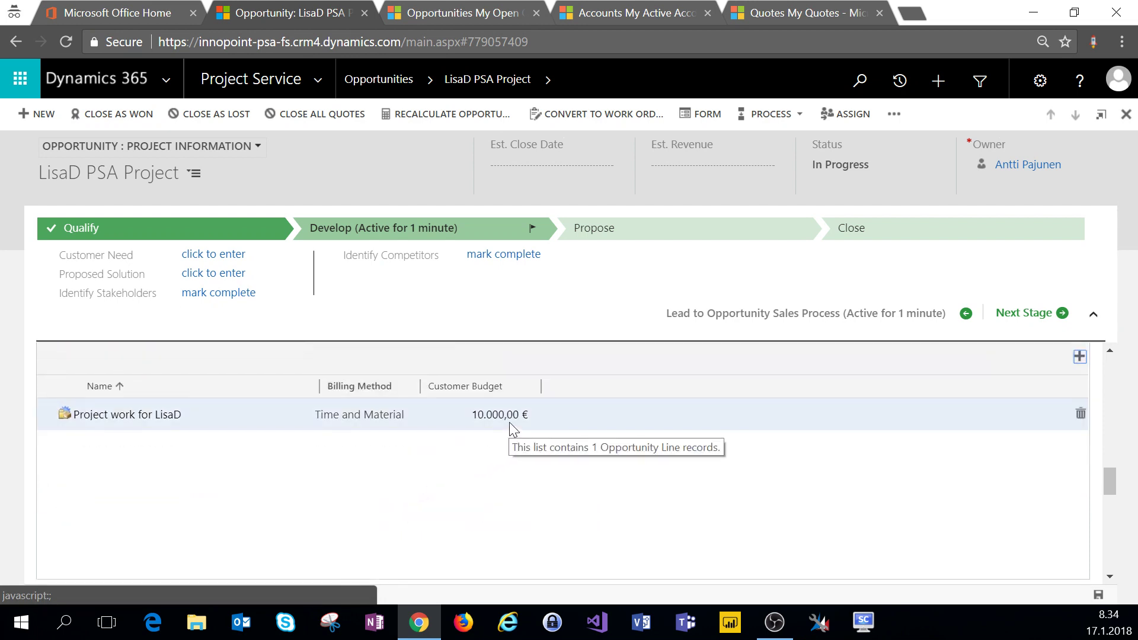
{"action": "scroll", "coordinate": [419, 461], "scroll_direction": "down", "scroll_amount": 5}
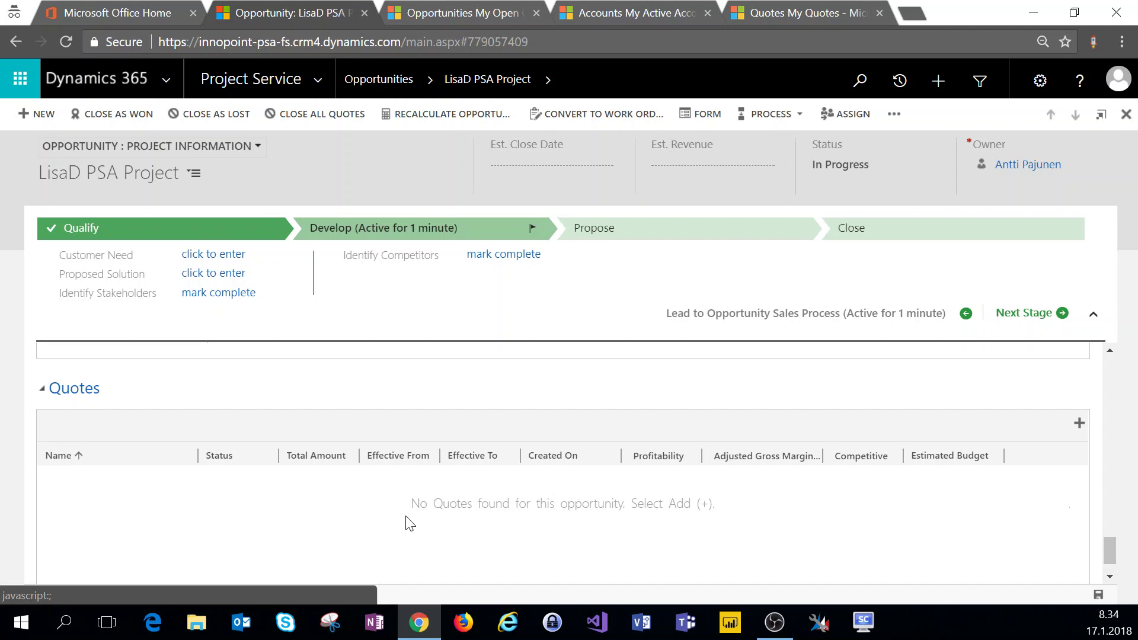
{"action": "scroll", "coordinate": [411, 512], "scroll_direction": "up", "scroll_amount": 3}
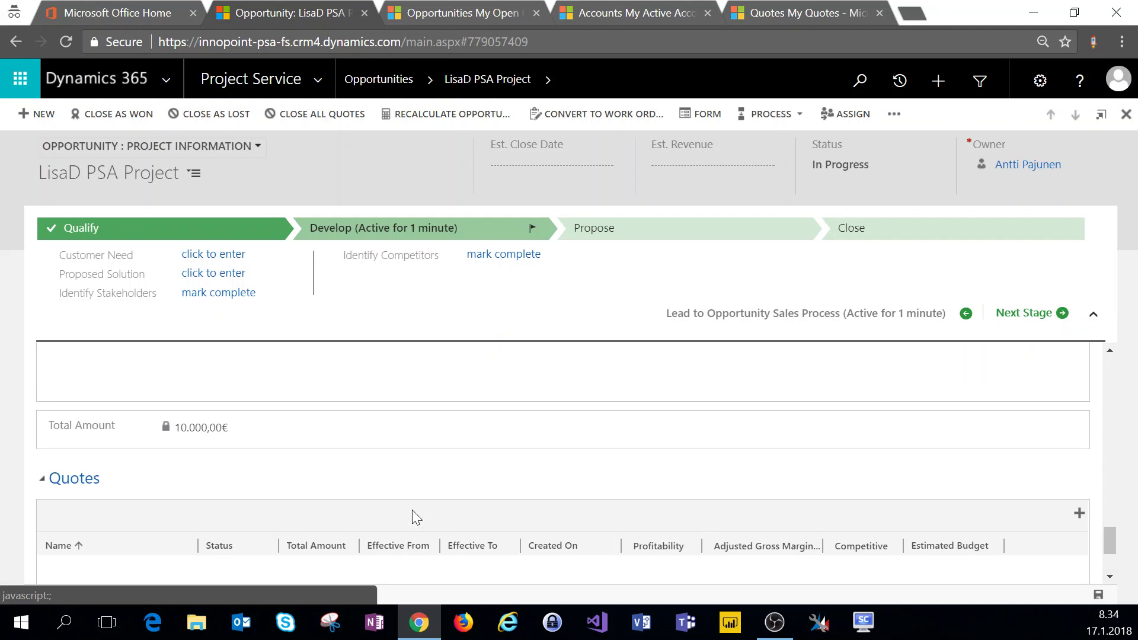
{"action": "scroll", "coordinate": [415, 516], "scroll_direction": "up", "scroll_amount": 3}
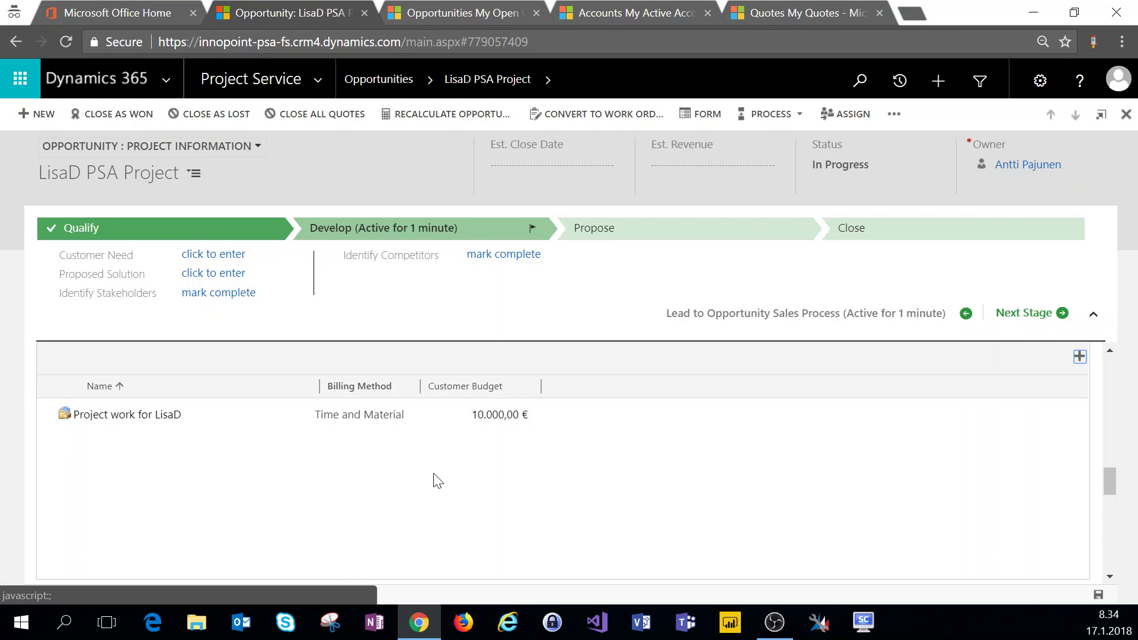
{"action": "scroll", "coordinate": [434, 479], "scroll_direction": "down", "scroll_amount": 5}
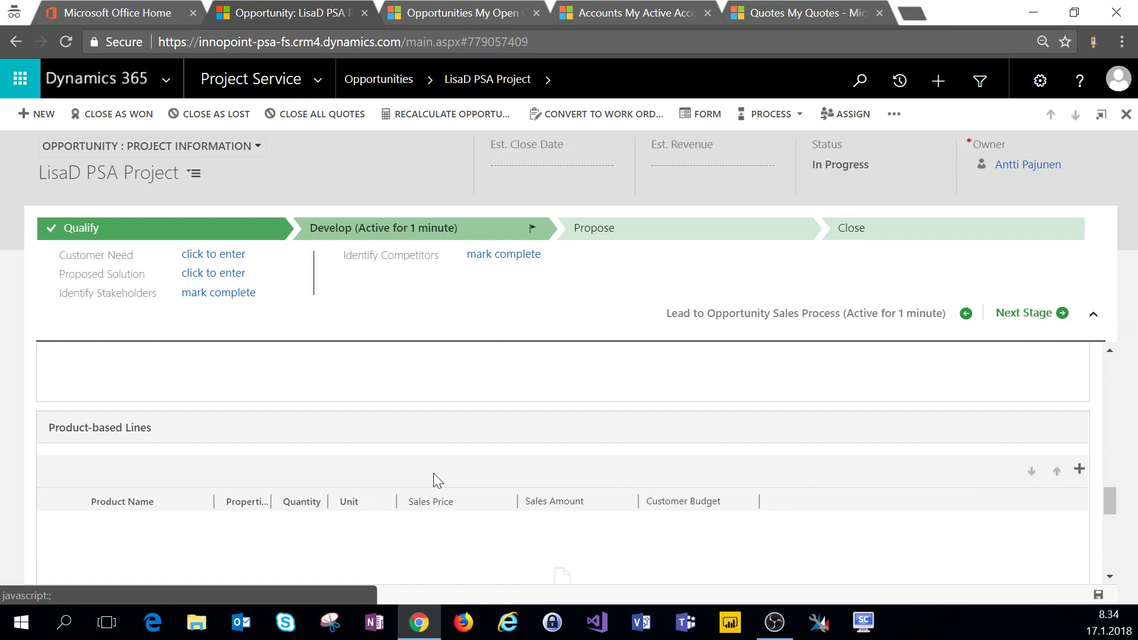
{"action": "scroll", "coordinate": [433, 473], "scroll_direction": "down", "scroll_amount": 3}
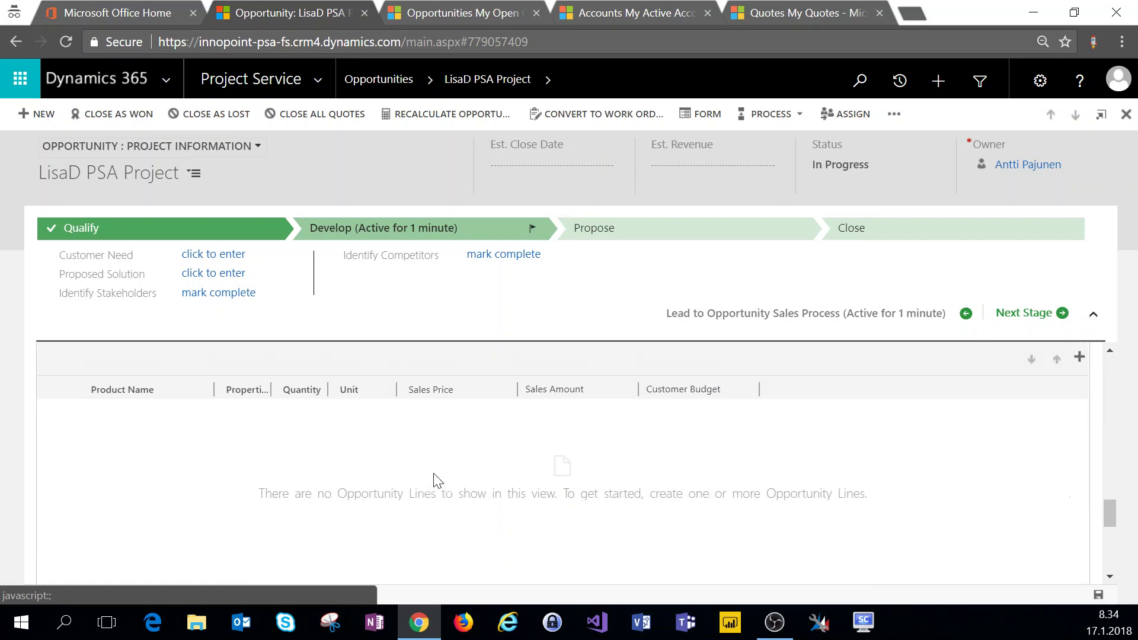
{"action": "scroll", "coordinate": [438, 480], "scroll_direction": "down", "scroll_amount": 2}
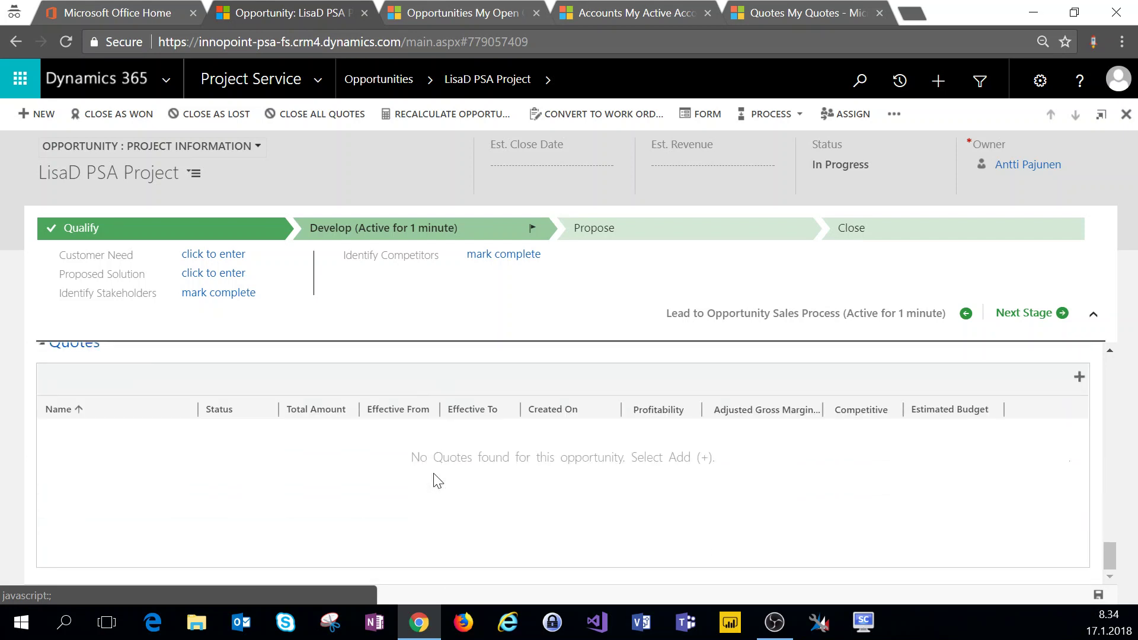
{"action": "scroll", "coordinate": [433, 473], "scroll_direction": "up", "scroll_amount": 1}
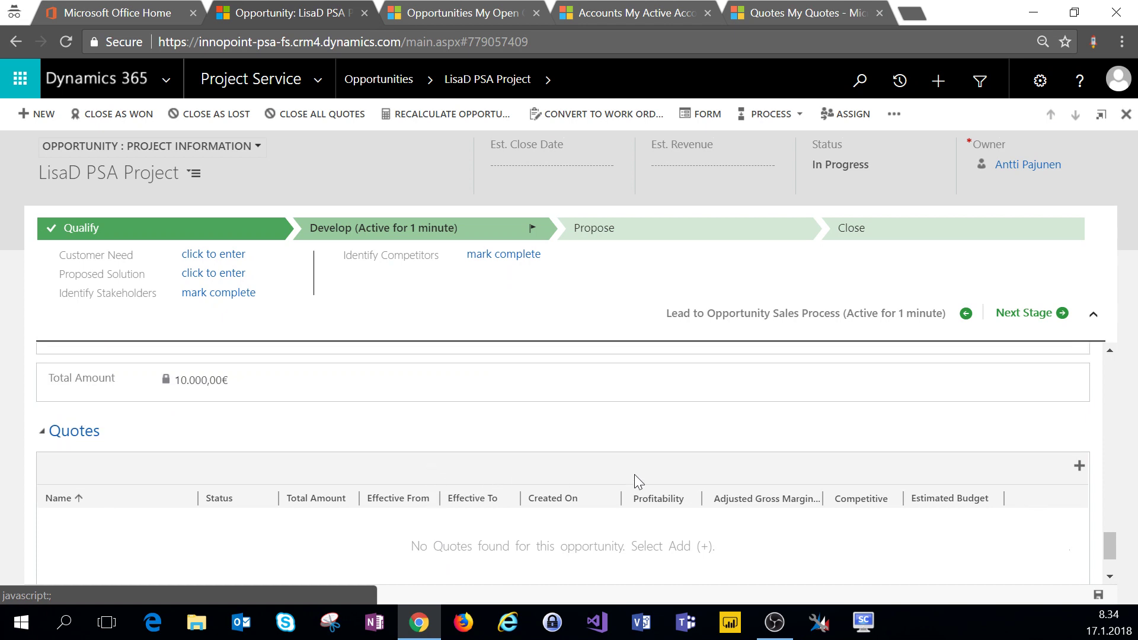
Step: Create a quote from the opportunity's Quotes section and maximize the quote's window
{"action": "left_click", "coordinate": [1080, 467]}
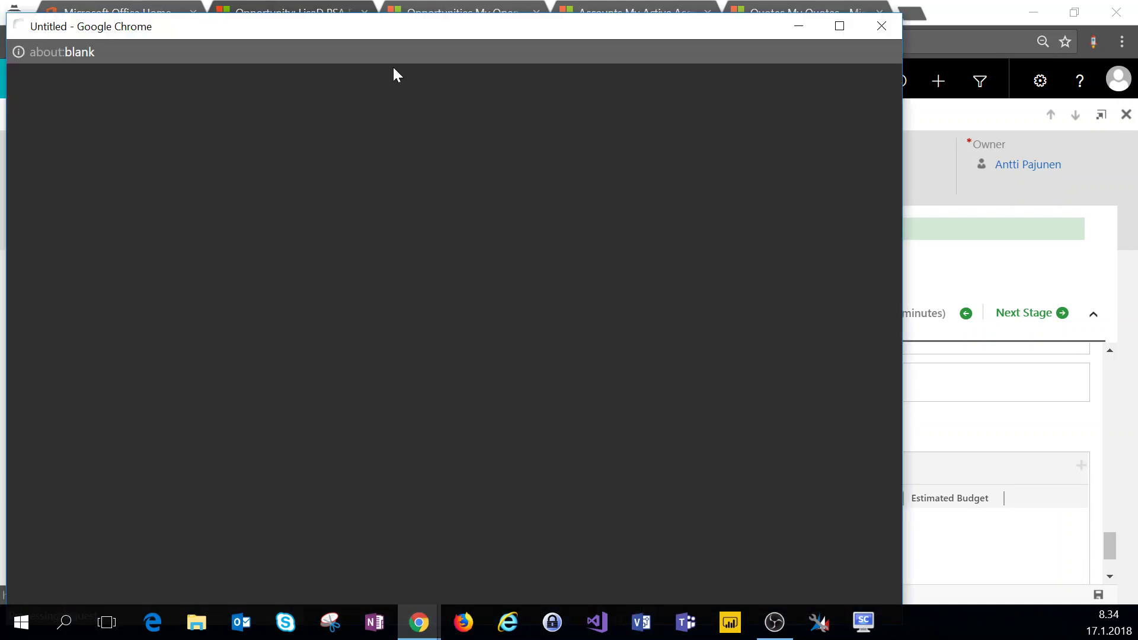
{"action": "left_click_drag", "start_coordinate": [407, 37], "coordinate": [460, 16]}
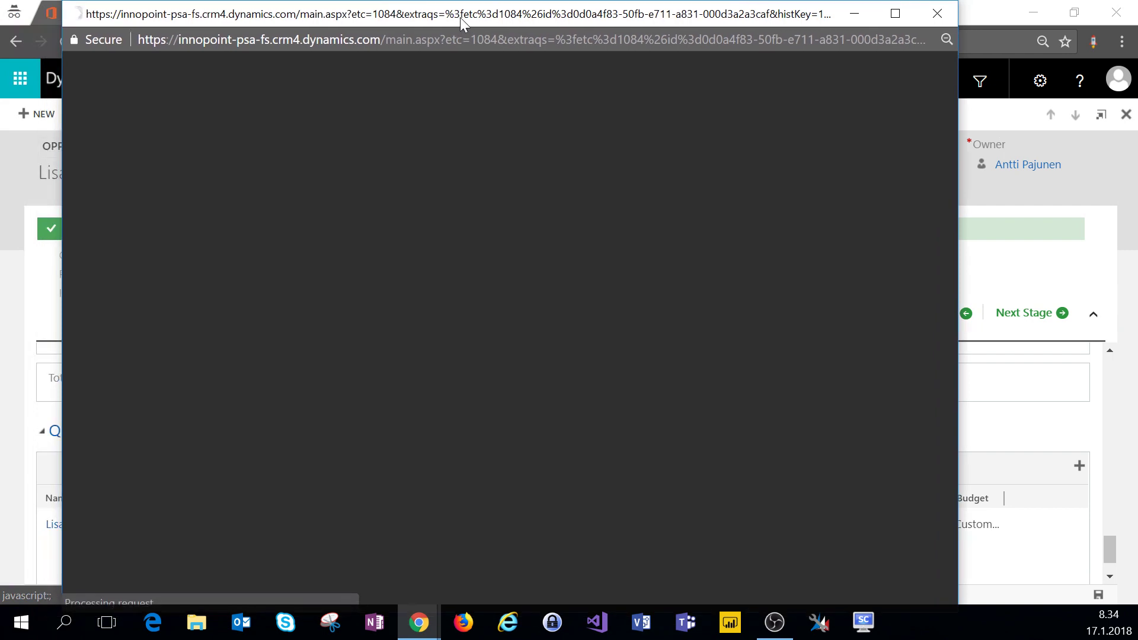
{"action": "double_click", "coordinate": [459, 16]}
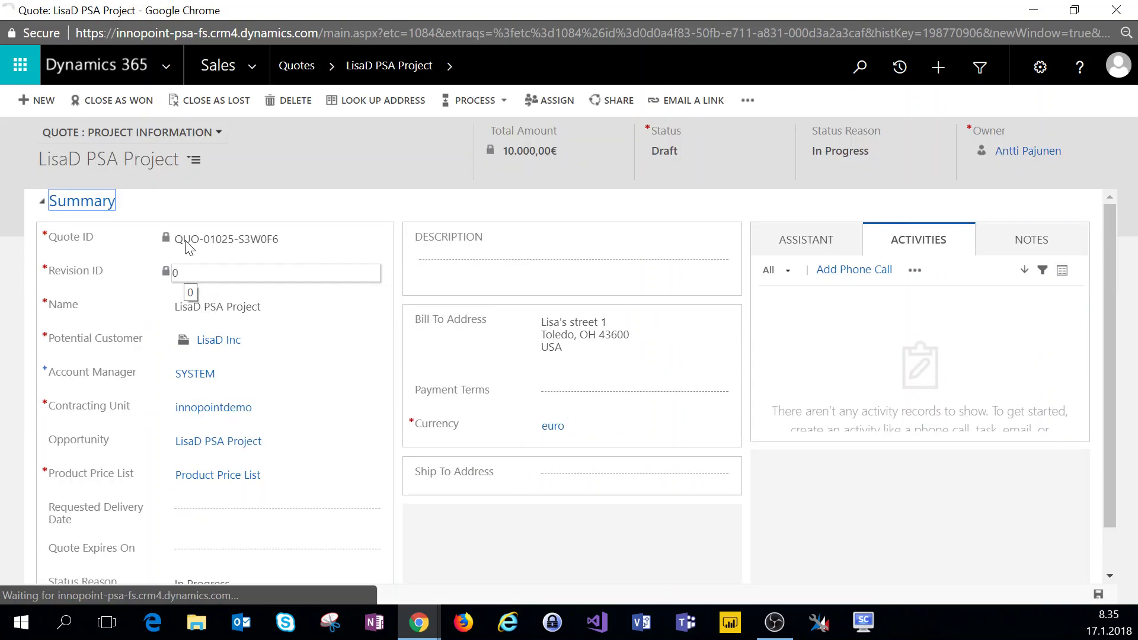
{"action": "left_click_drag", "start_coordinate": [294, 13], "coordinate": [463, 106]}
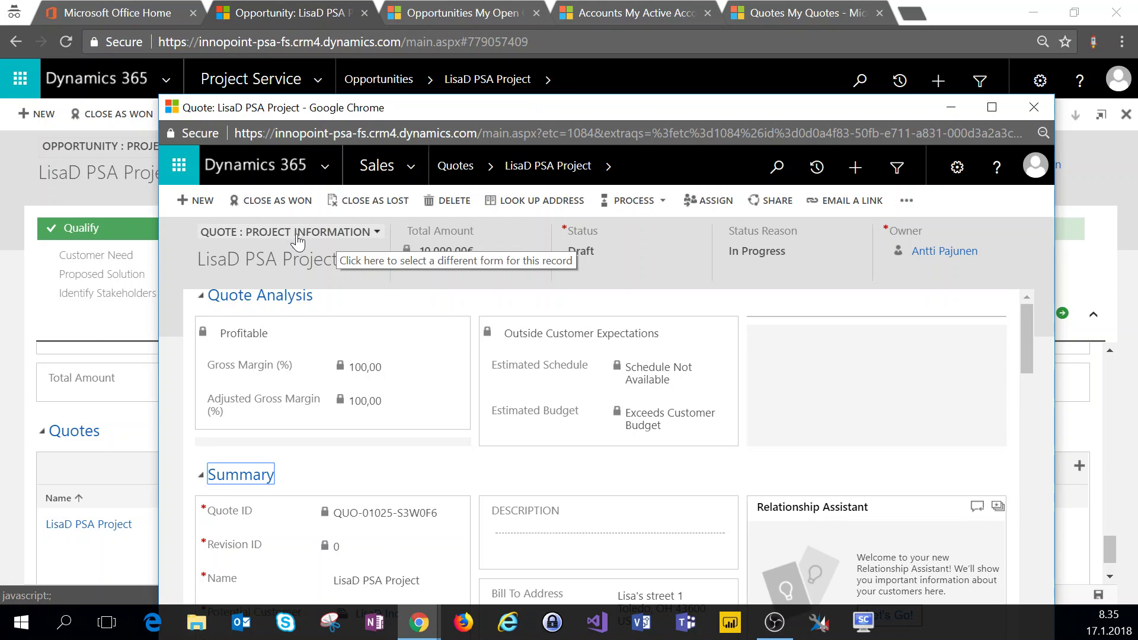
{"action": "double_click", "coordinate": [425, 111]}
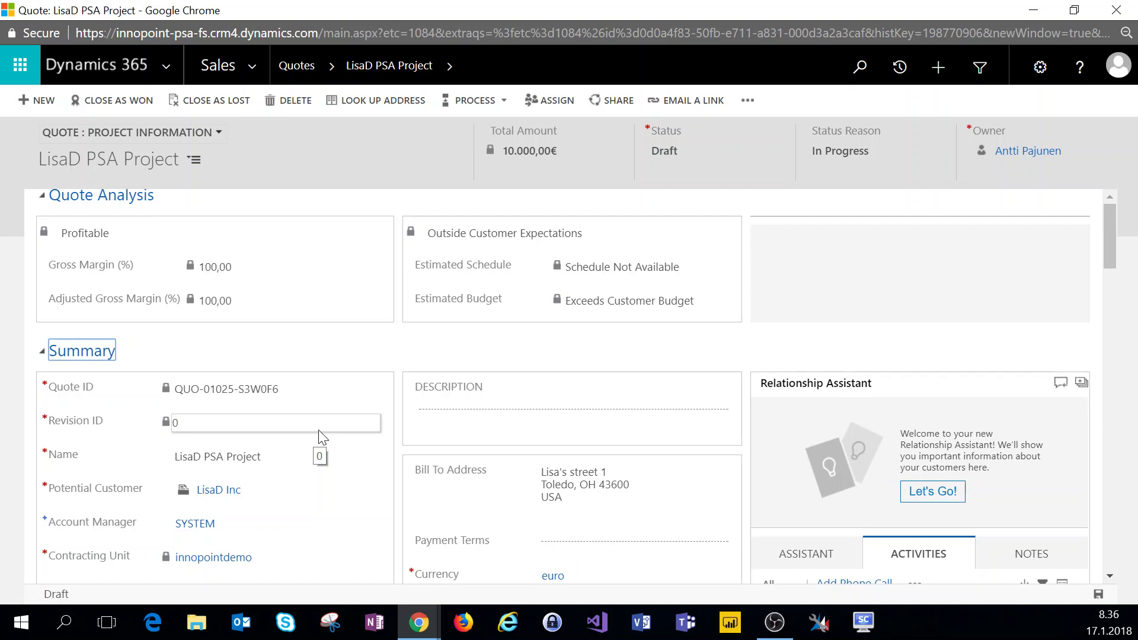
{"action": "scroll", "coordinate": [318, 437], "scroll_direction": "down", "scroll_amount": 2}
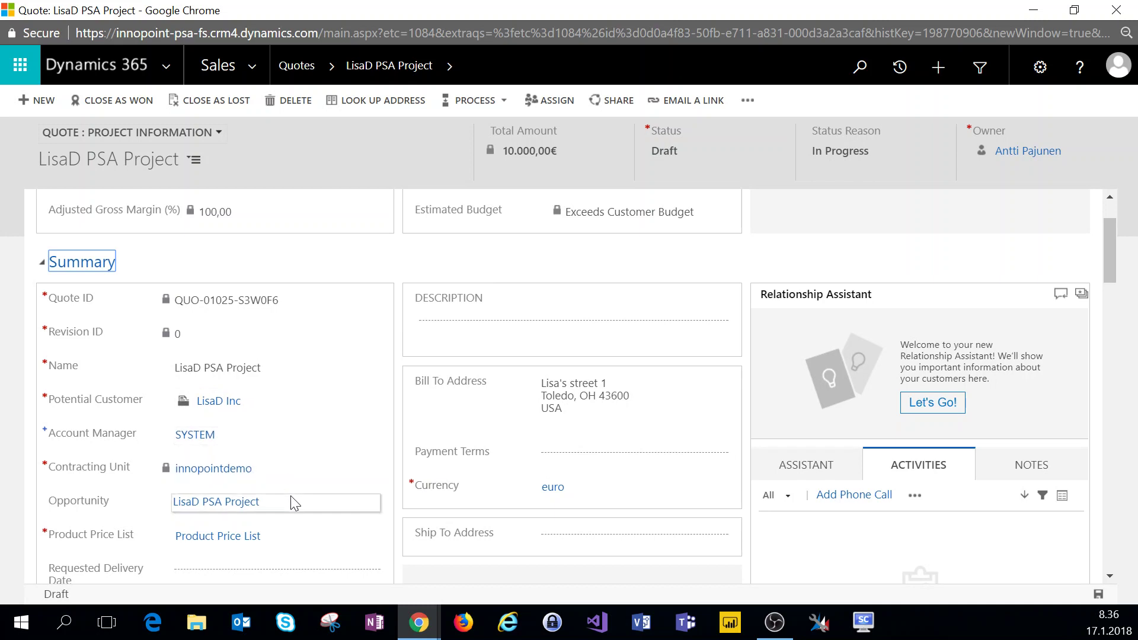
{"action": "scroll", "coordinate": [296, 521], "scroll_direction": "down", "scroll_amount": 2}
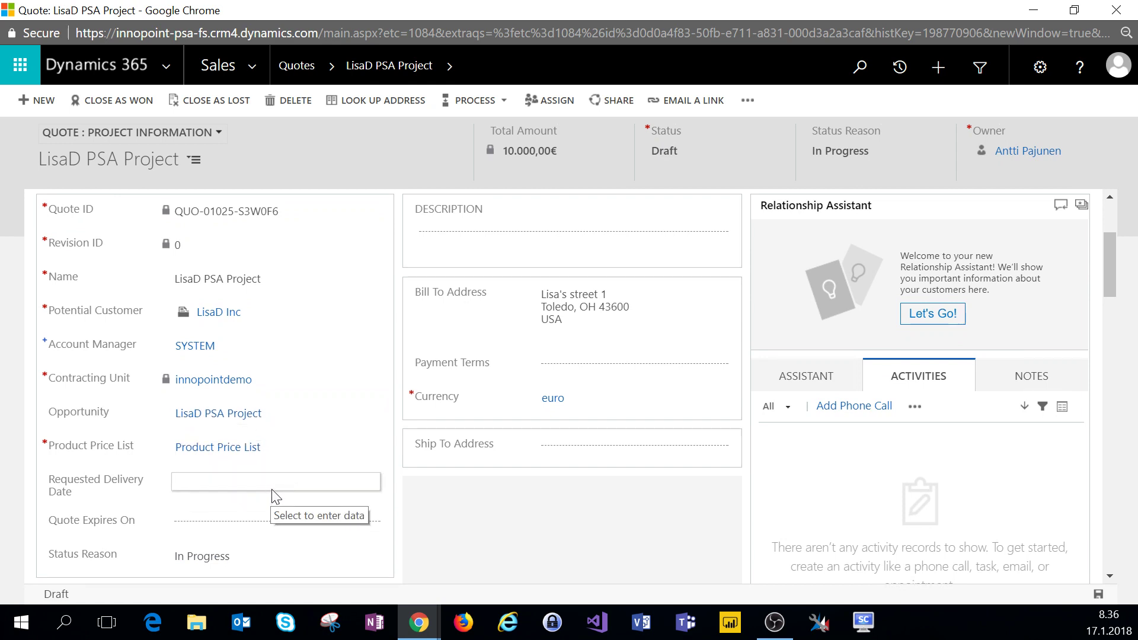
{"action": "scroll", "coordinate": [273, 497], "scroll_direction": "down", "scroll_amount": 10}
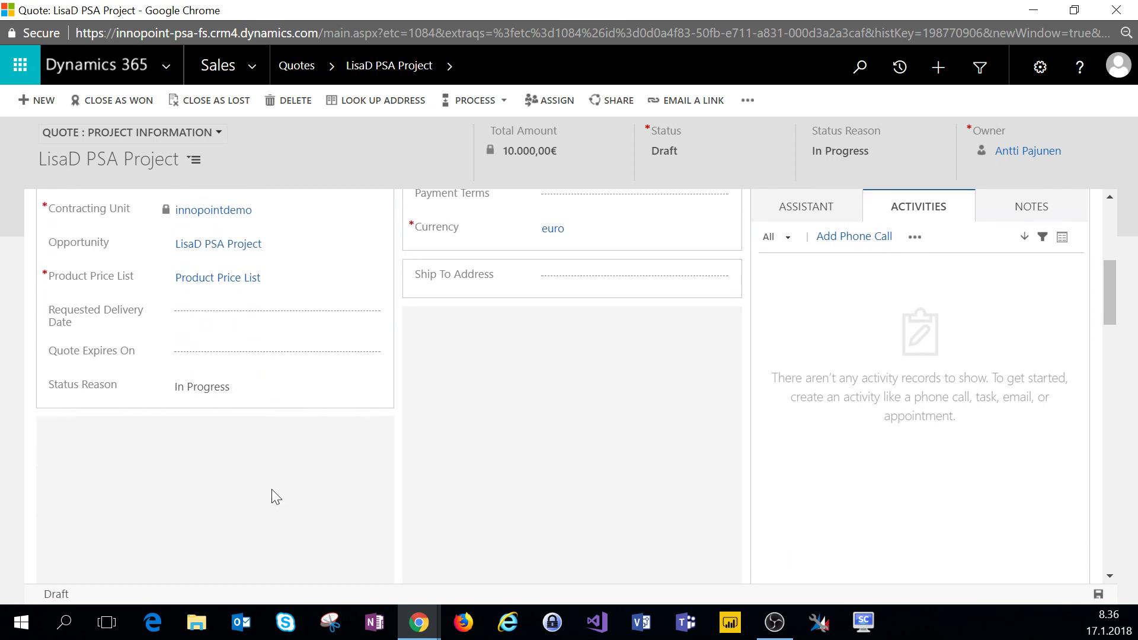
{"action": "scroll", "coordinate": [274, 496], "scroll_direction": "down", "scroll_amount": 2}
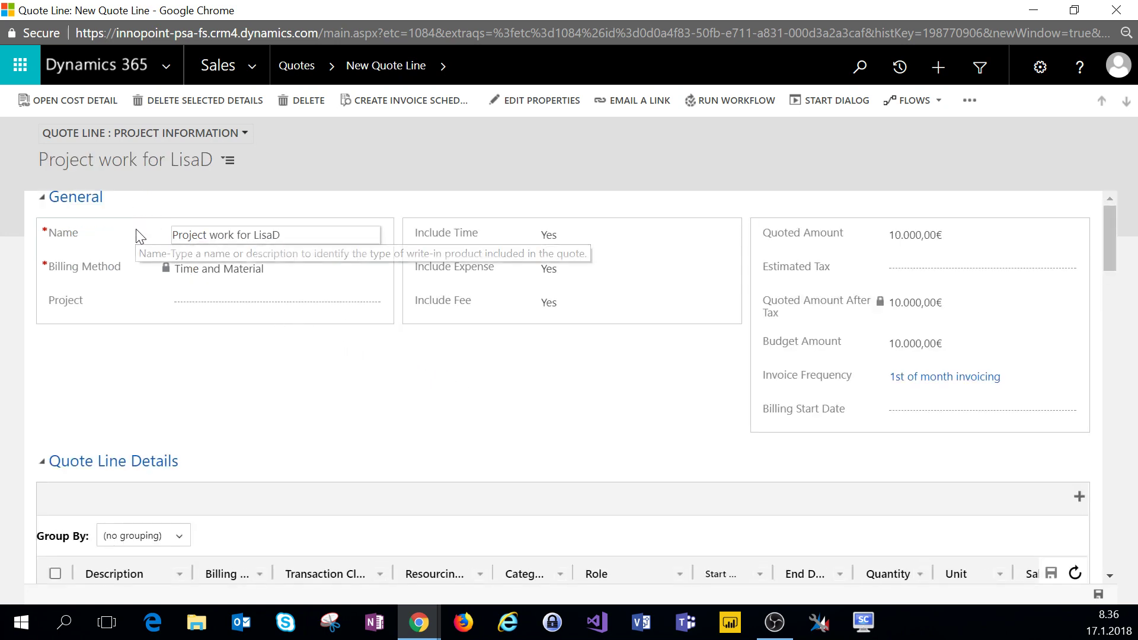
{"action": "left_click", "coordinate": [545, 311]}
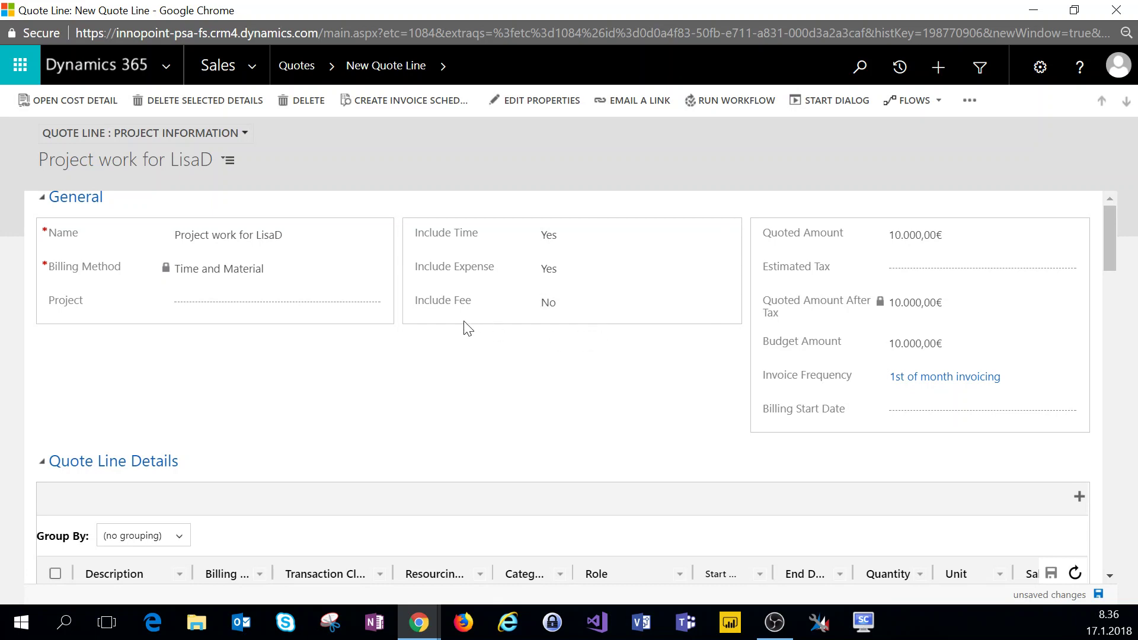
{"action": "left_click", "coordinate": [335, 305]}
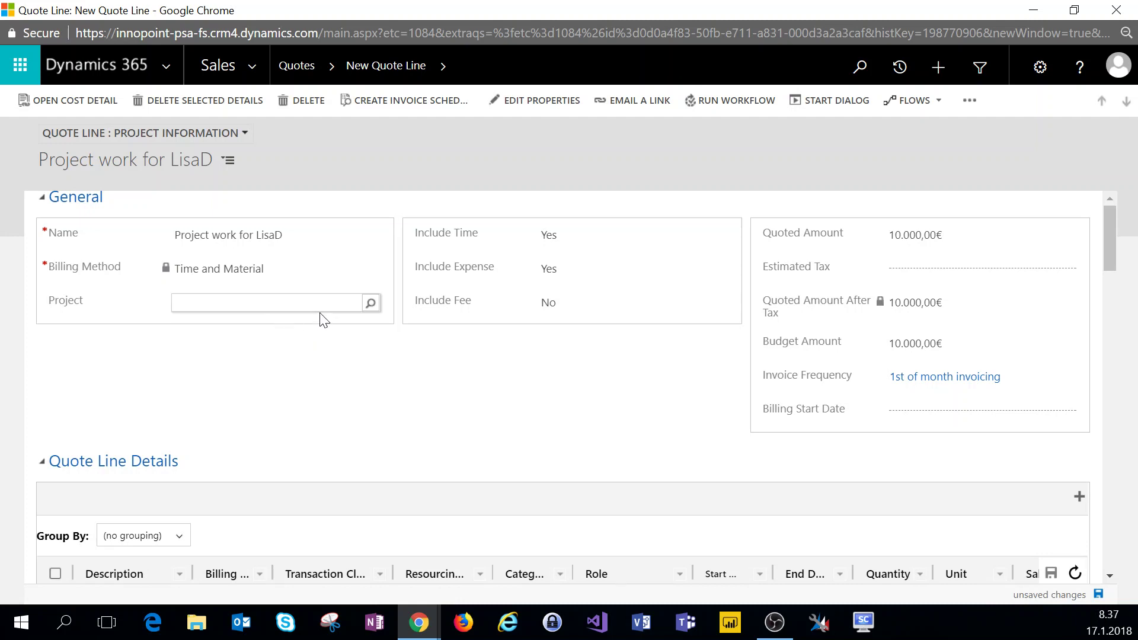
Step: Start a new quote line detail for the Project work for LisaD line with the description Consultant work
{"action": "scroll", "coordinate": [463, 379], "scroll_direction": "down", "scroll_amount": 1}
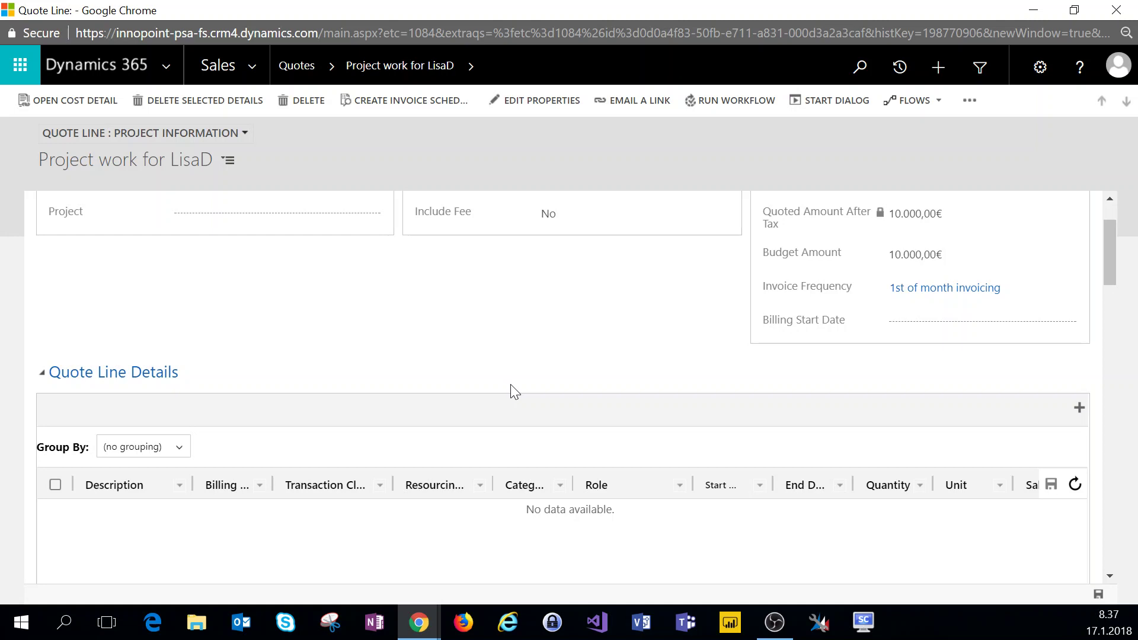
{"action": "scroll", "coordinate": [515, 391], "scroll_direction": "down", "scroll_amount": 3}
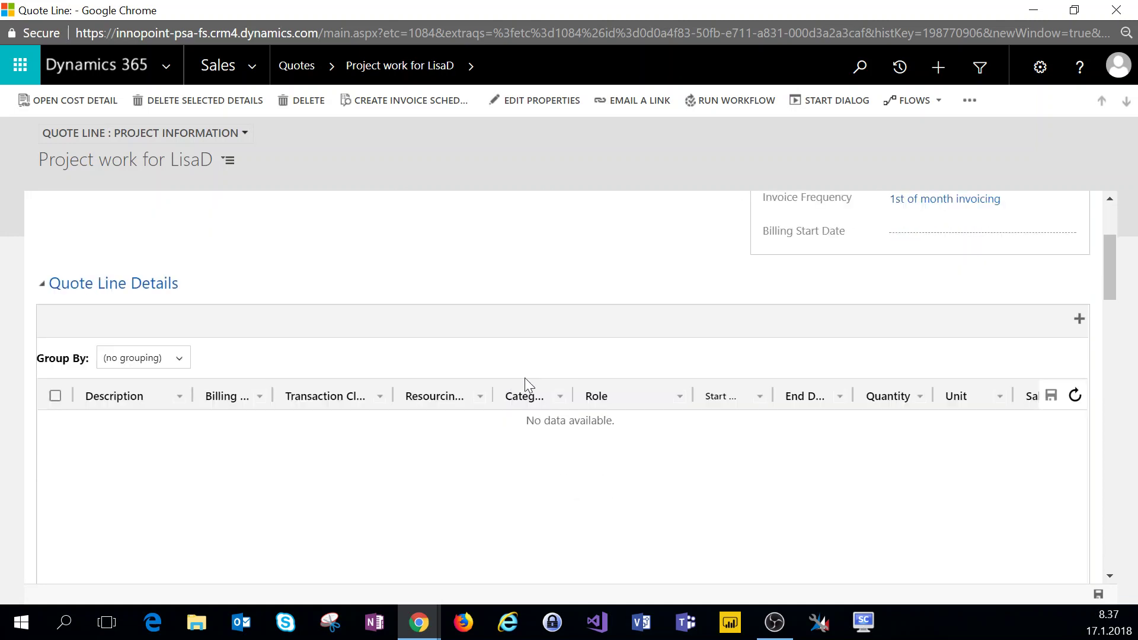
{"action": "left_click", "coordinate": [1079, 320]}
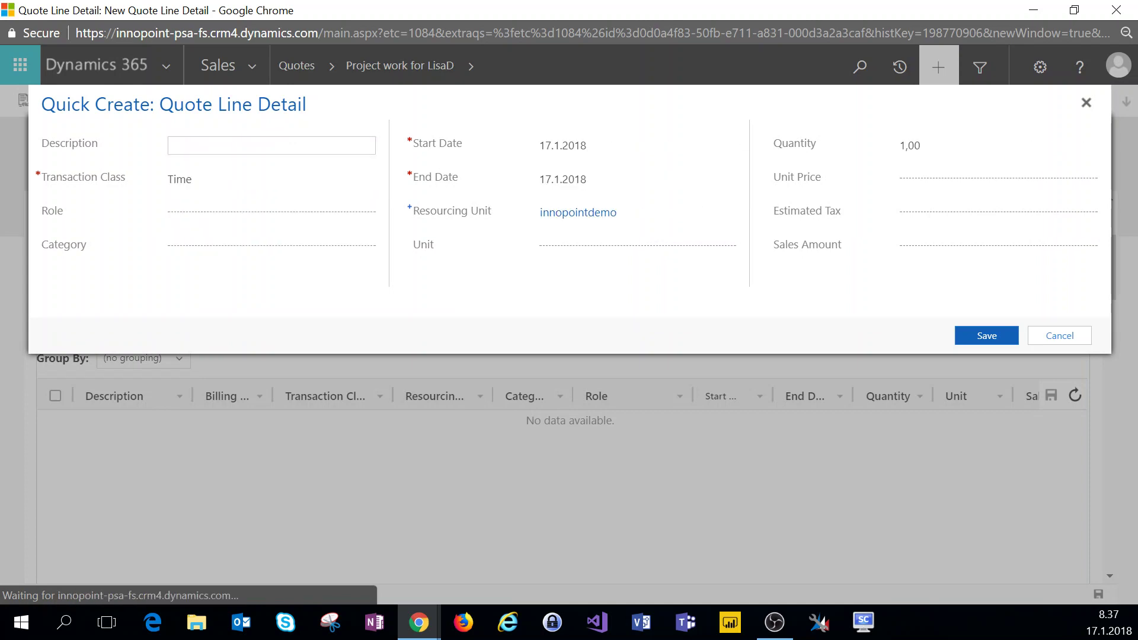
{"action": "type", "text": "Co"}
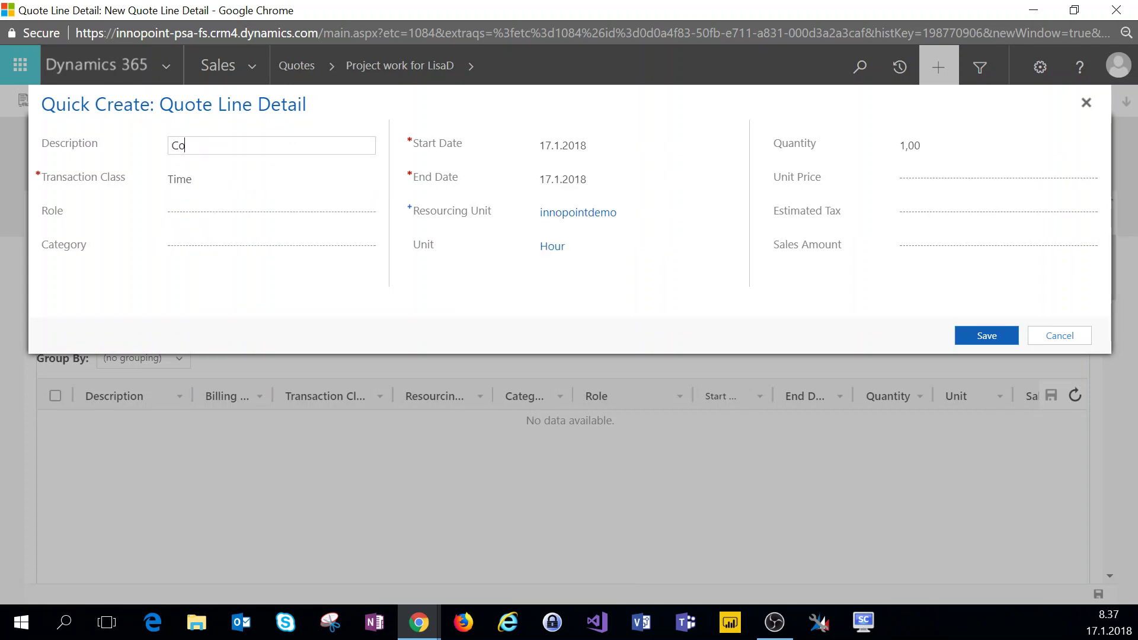
{"action": "type", "text": "nsultant work"}
{"action": "key", "text": "Tab"}
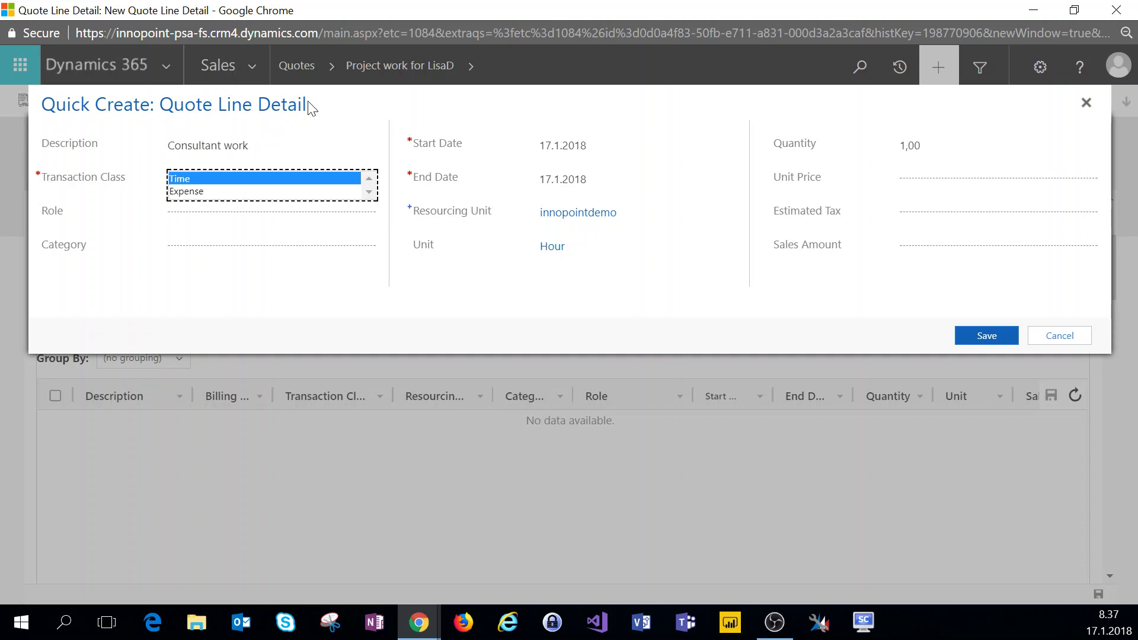
Step: Set the detail's Role to Consultant and its Quantity to 10, and save it
{"action": "left_click", "coordinate": [245, 203]}
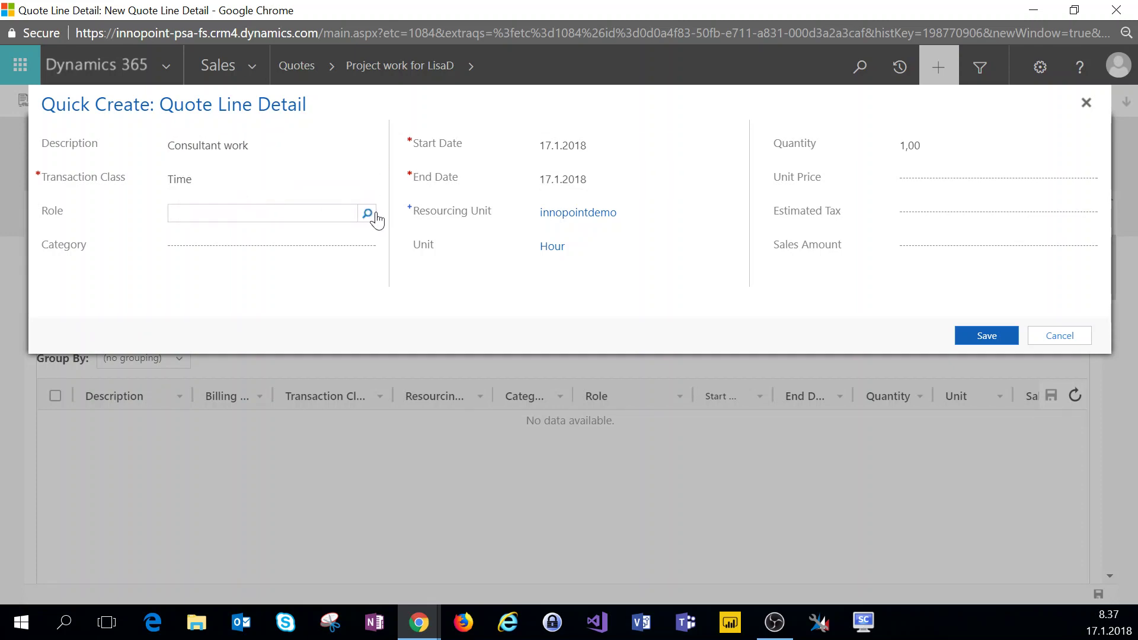
{"action": "left_click", "coordinate": [367, 214]}
{"action": "left_click", "coordinate": [275, 173]}
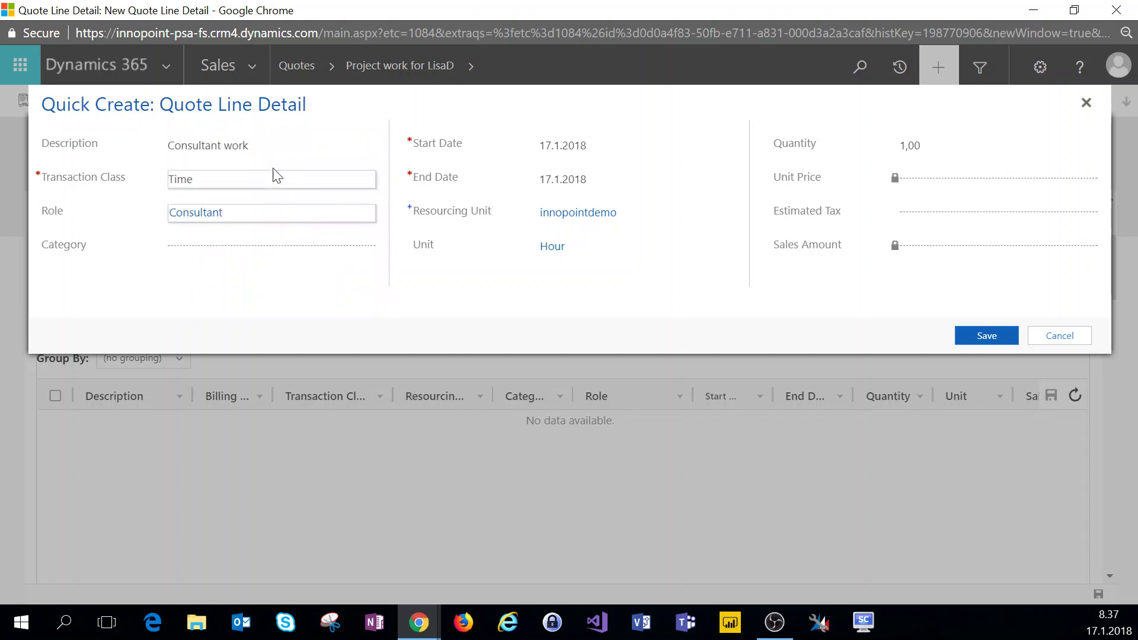
{"action": "left_click", "coordinate": [944, 146]}
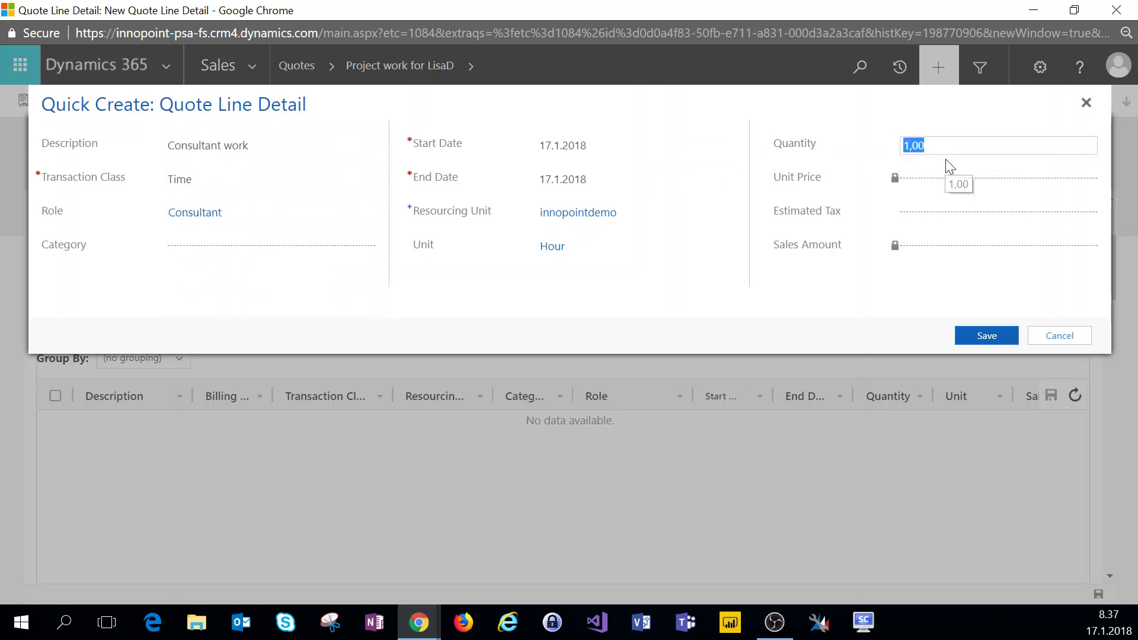
{"action": "type", "text": "10"}
{"action": "key", "text": "Tab"}
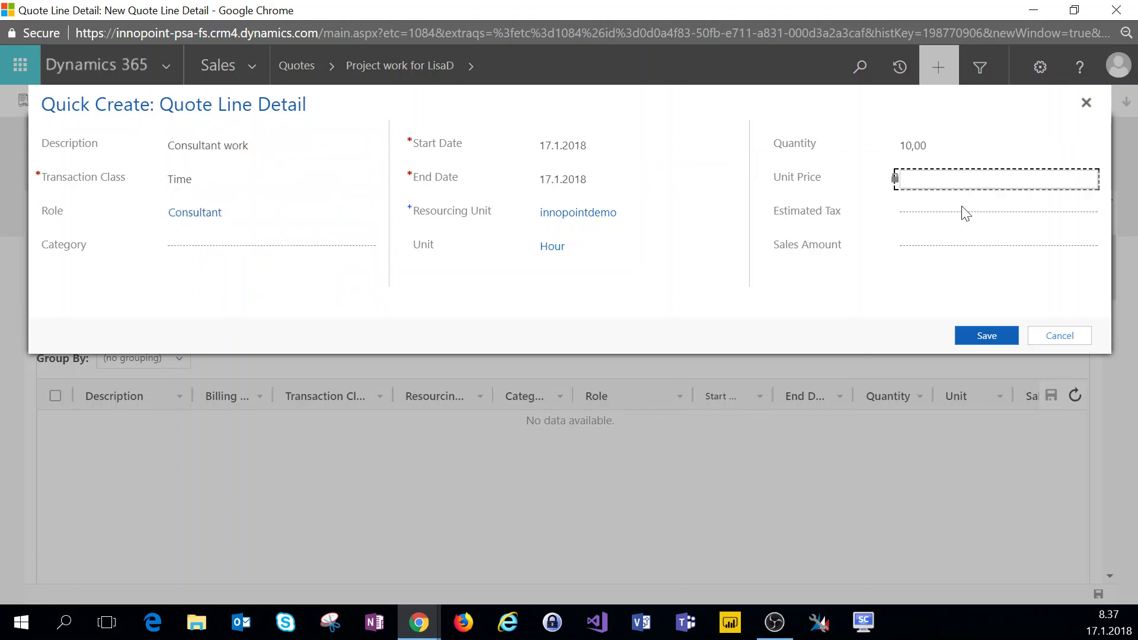
{"action": "left_click", "coordinate": [995, 337]}
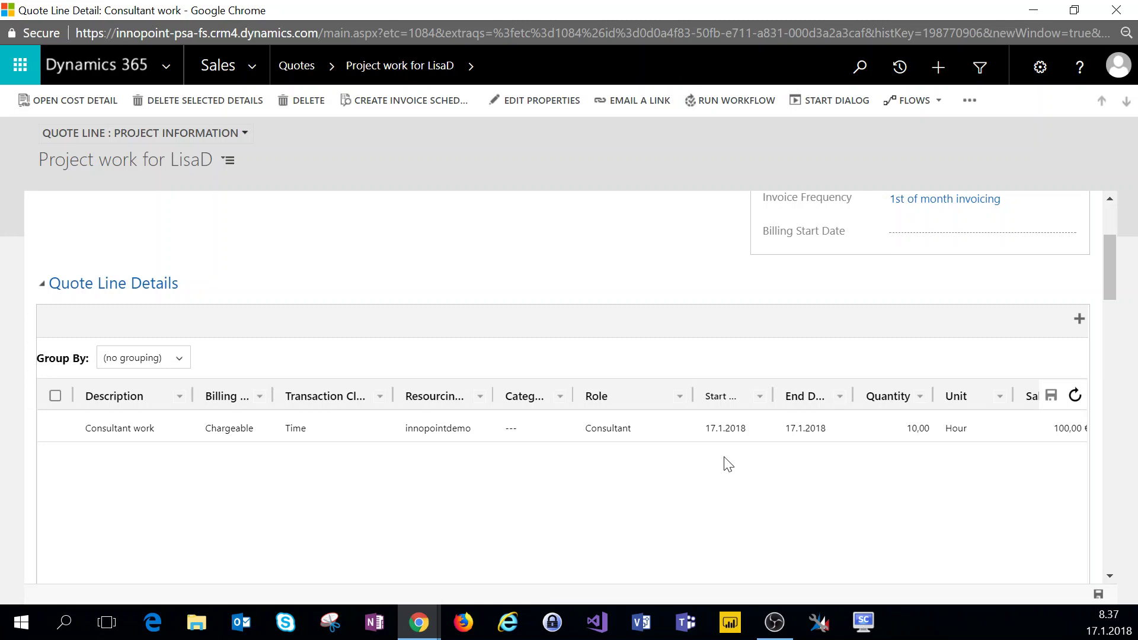
Step: Review the quote line's quoted and budget amounts, its line details and its Invoice Schedule section
{"action": "scroll", "coordinate": [635, 417], "scroll_direction": "up", "scroll_amount": 2}
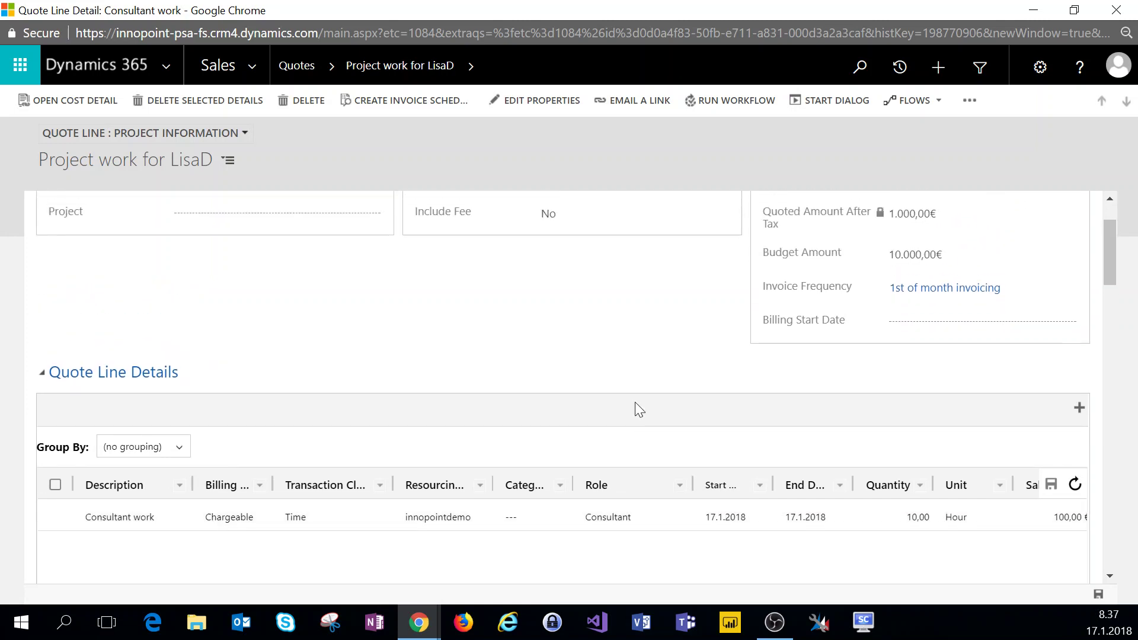
{"action": "scroll", "coordinate": [635, 403], "scroll_direction": "up", "scroll_amount": 2}
{"action": "scroll", "coordinate": [587, 394], "scroll_direction": "down", "scroll_amount": 2}
{"action": "scroll", "coordinate": [926, 564], "scroll_direction": "down", "scroll_amount": 2}
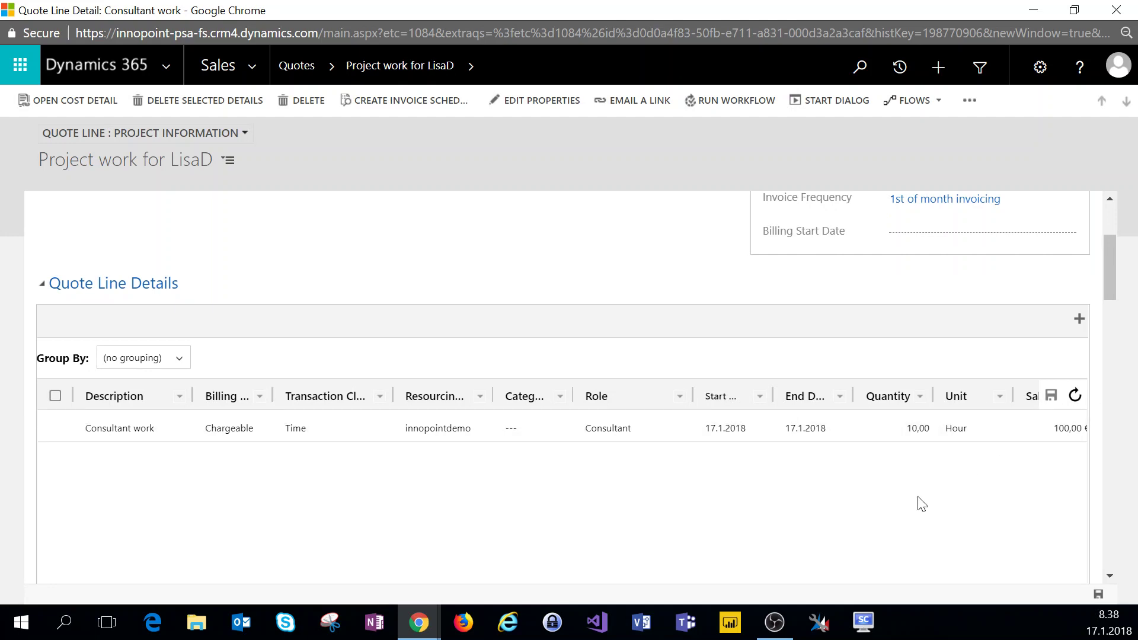
{"action": "scroll", "coordinate": [921, 504], "scroll_direction": "down", "scroll_amount": 3}
{"action": "scroll", "coordinate": [921, 504], "scroll_direction": "down", "scroll_amount": 5}
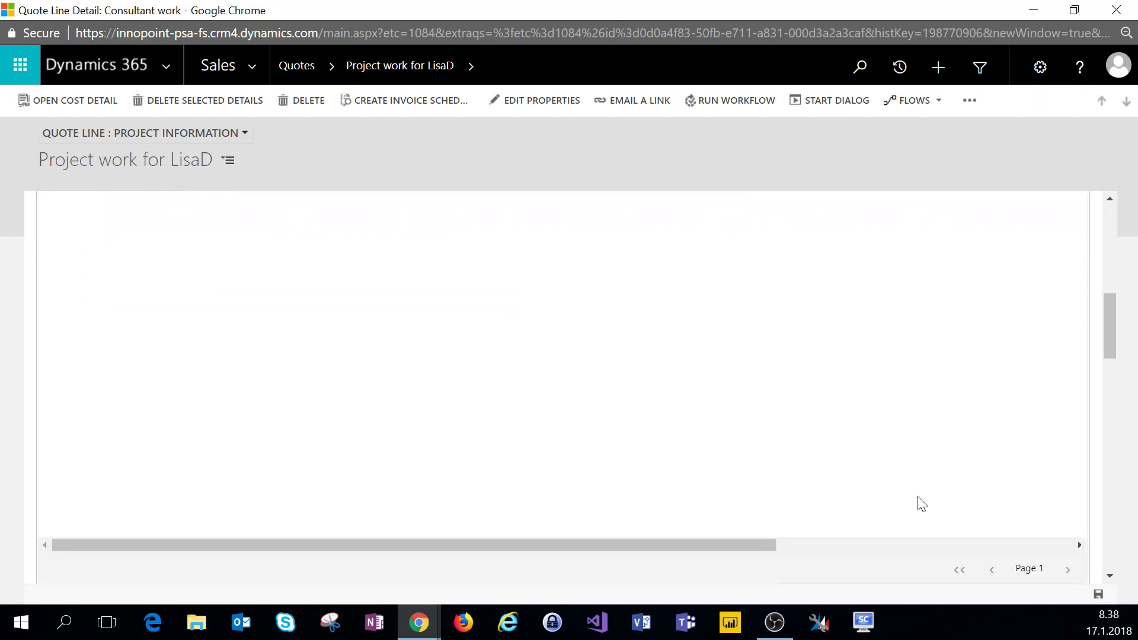
{"action": "scroll", "coordinate": [922, 504], "scroll_direction": "down", "scroll_amount": 5}
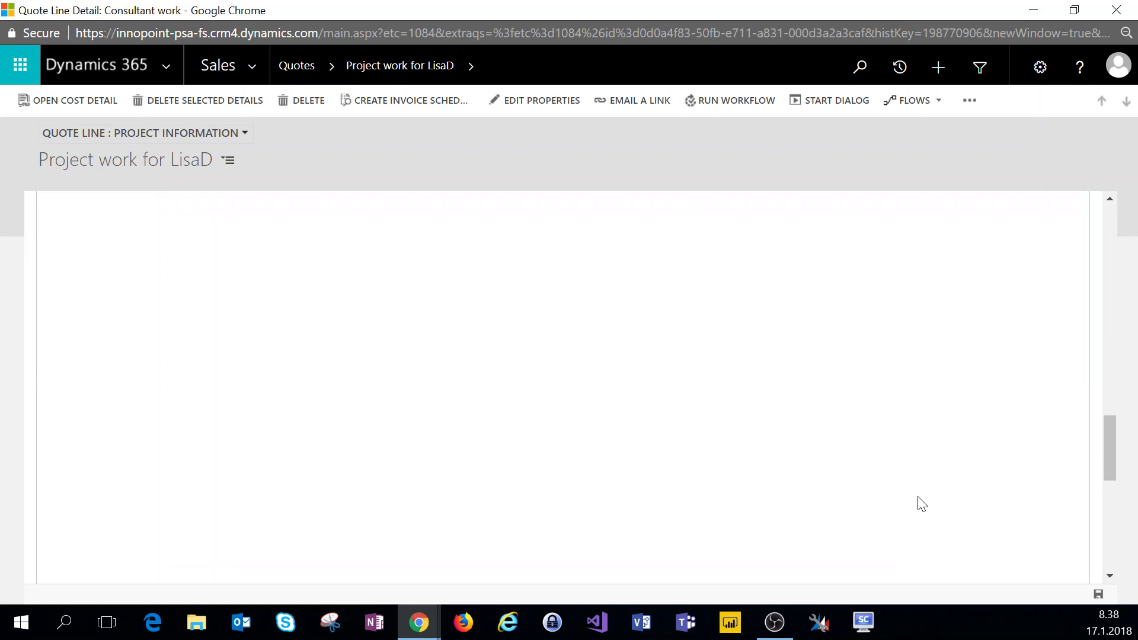
{"action": "scroll", "coordinate": [922, 504], "scroll_direction": "up", "scroll_amount": 5}
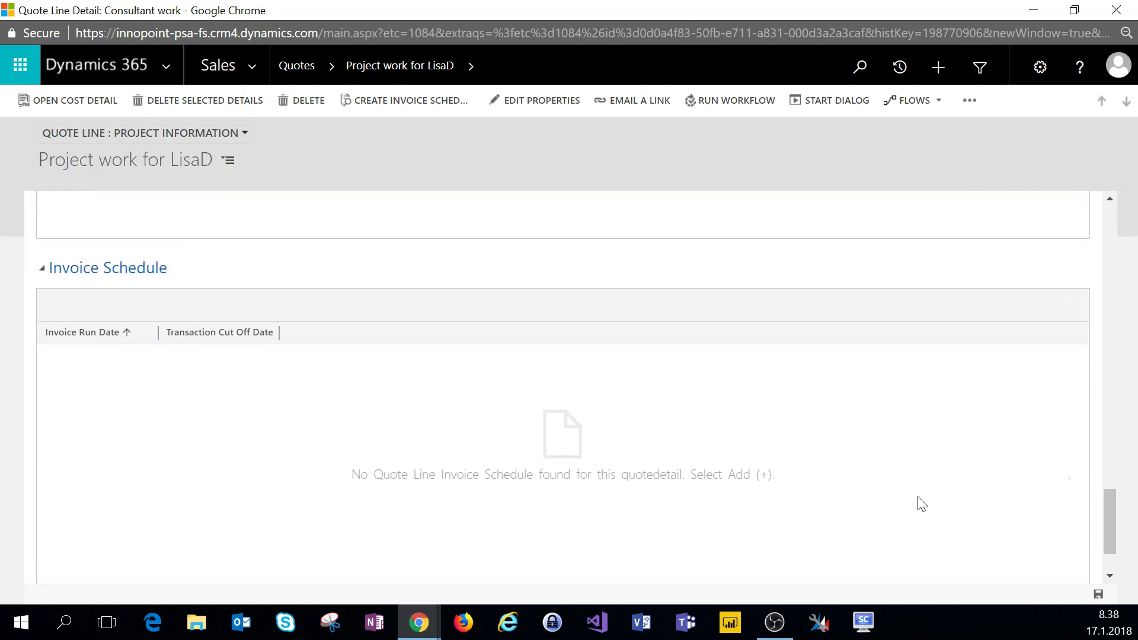
{"action": "scroll", "coordinate": [921, 504], "scroll_direction": "up", "scroll_amount": 6}
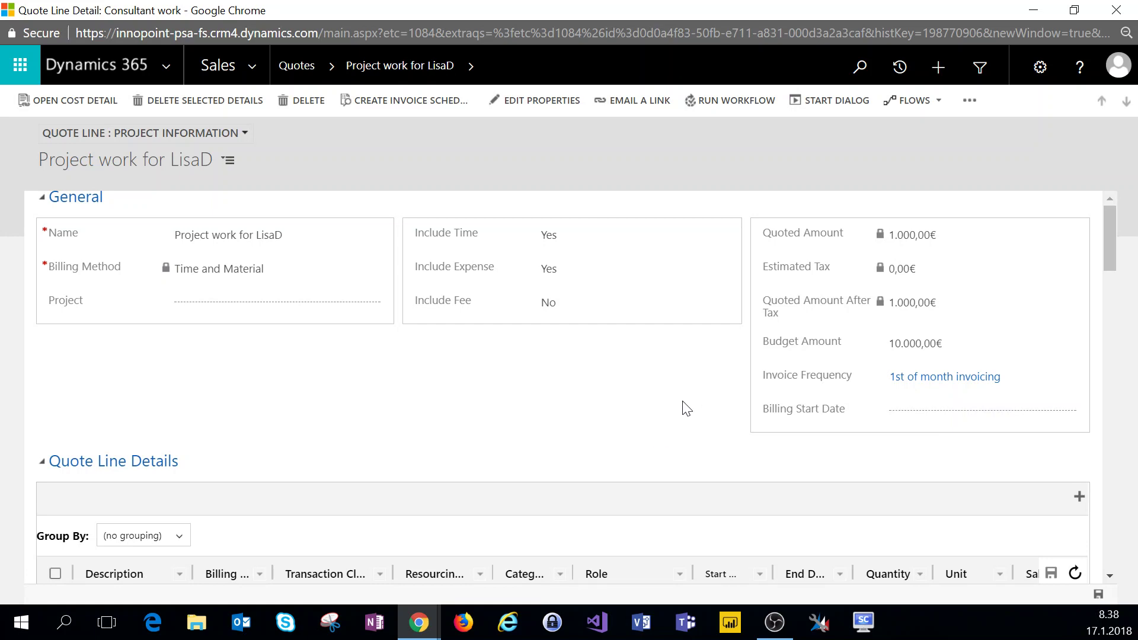
Step: Close the quote line window, create a second quote from the opportunity's Quotes section and maximize its window
{"action": "left_click", "coordinate": [1115, 13]}
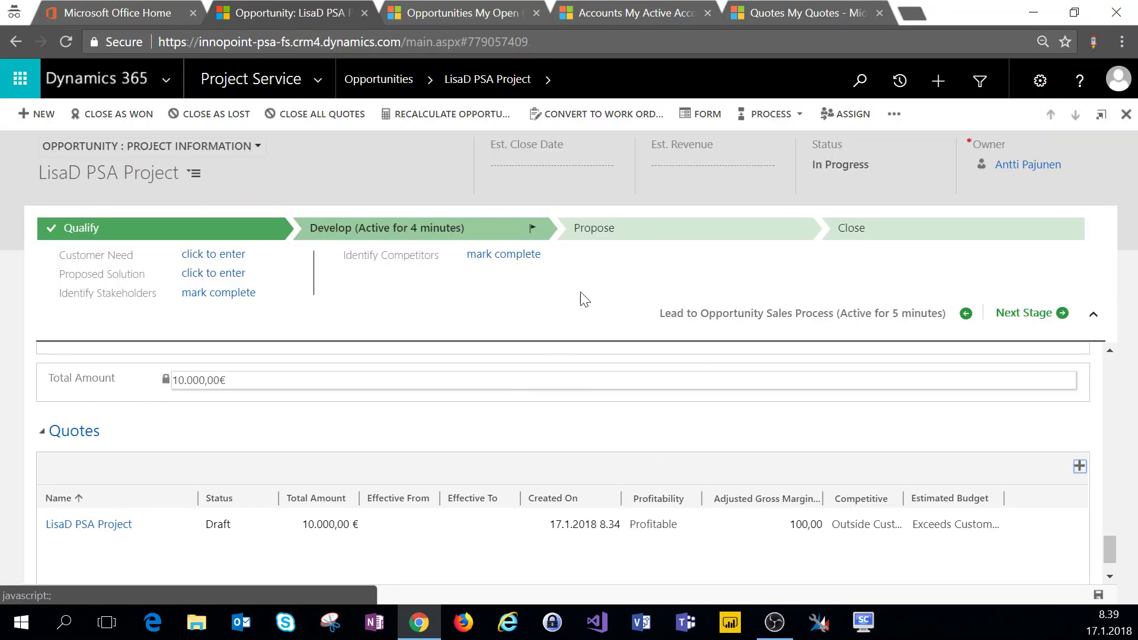
{"action": "scroll", "coordinate": [572, 388], "scroll_direction": "down", "scroll_amount": 1}
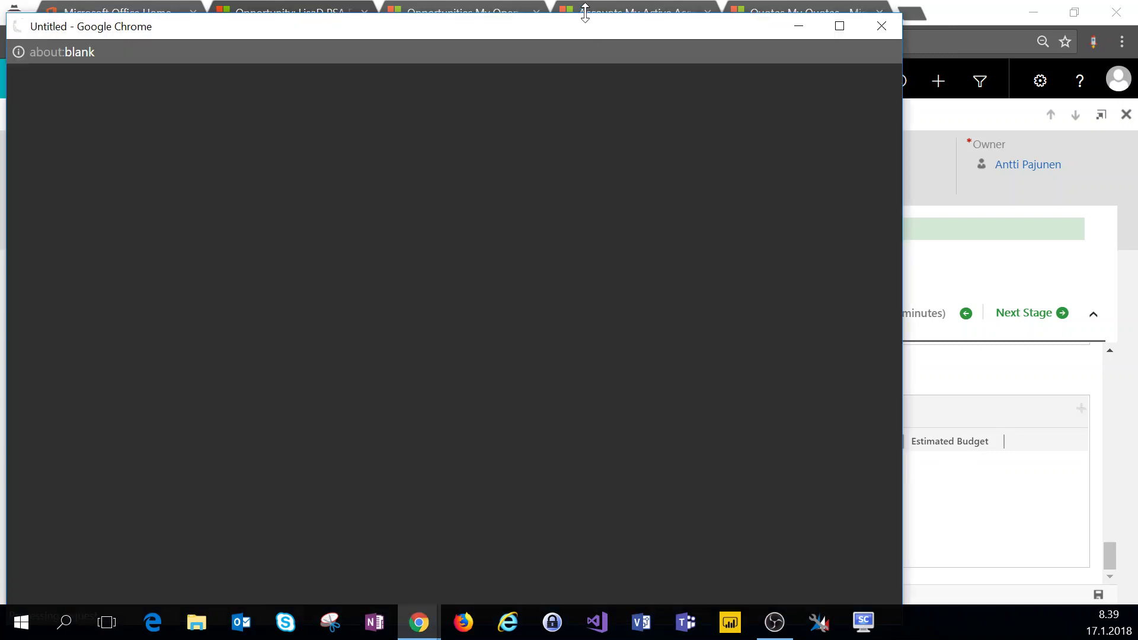
{"action": "left_click_drag", "start_coordinate": [592, 25], "coordinate": [636, 21]}
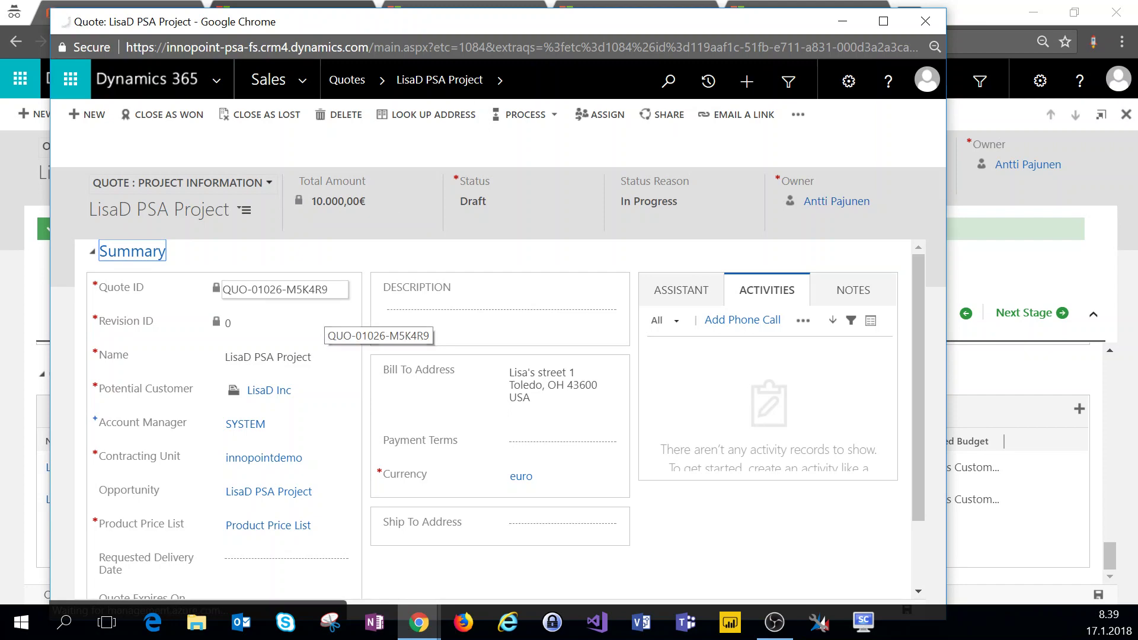
{"action": "double_click", "coordinate": [530, 20]}
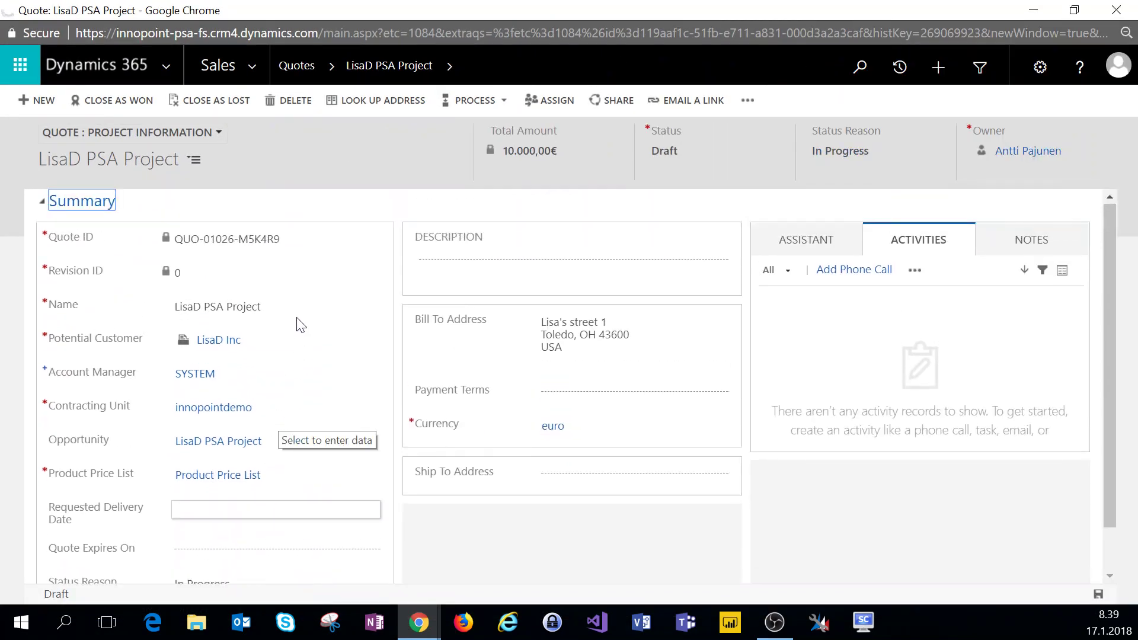
{"action": "left_click", "coordinate": [279, 309]}
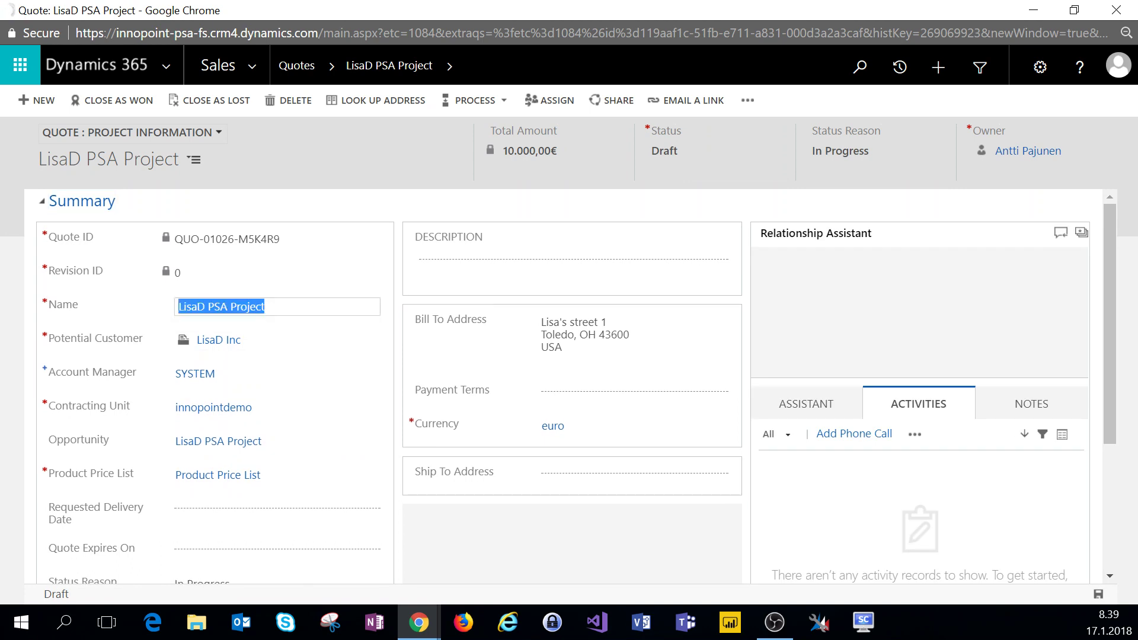
{"action": "left_click", "coordinate": [296, 458]}
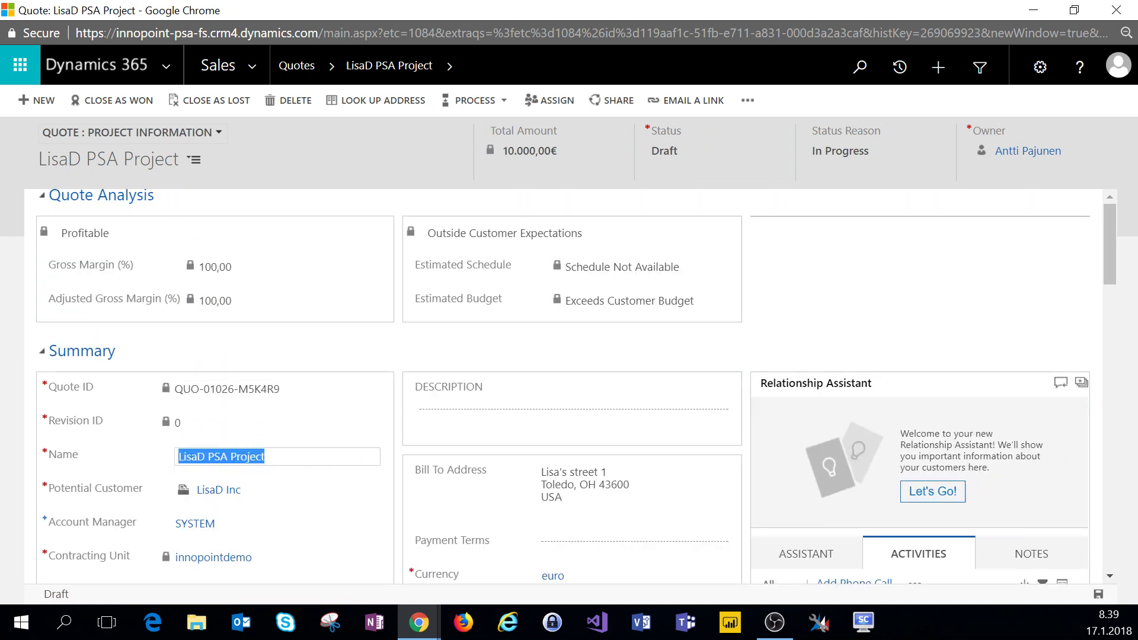
{"action": "left_click", "coordinate": [290, 463]}
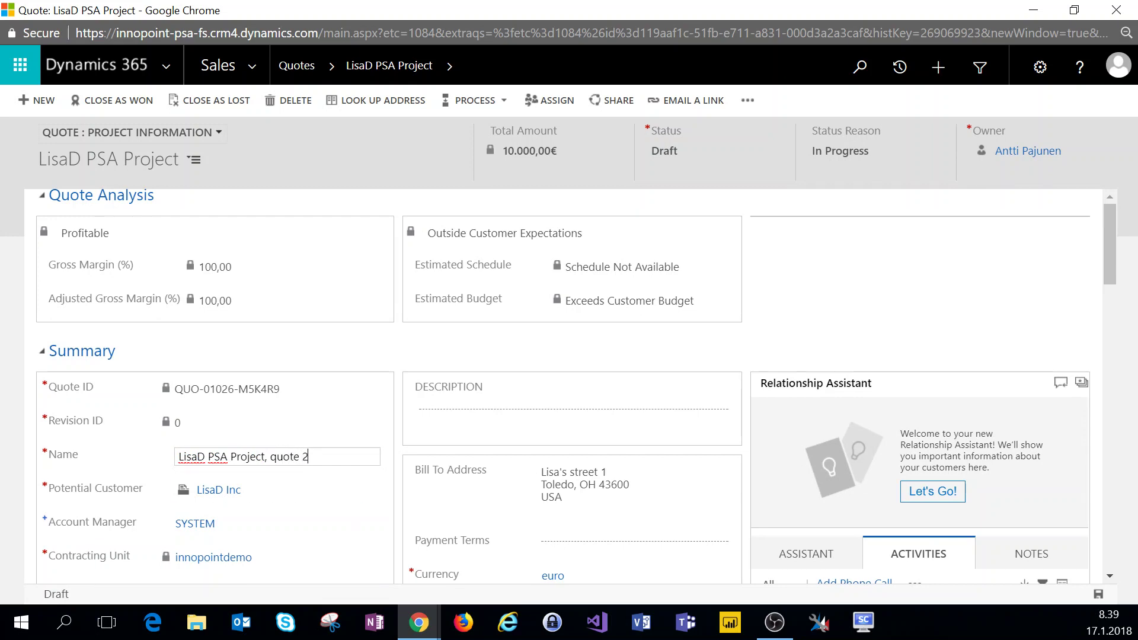
{"action": "type", "text": ", quote 2"}
{"action": "key", "text": "Tab"}
Step: Look over the second quote's summary, close the quote as won and confirm
{"action": "scroll", "coordinate": [308, 442], "scroll_direction": "down", "scroll_amount": 3}
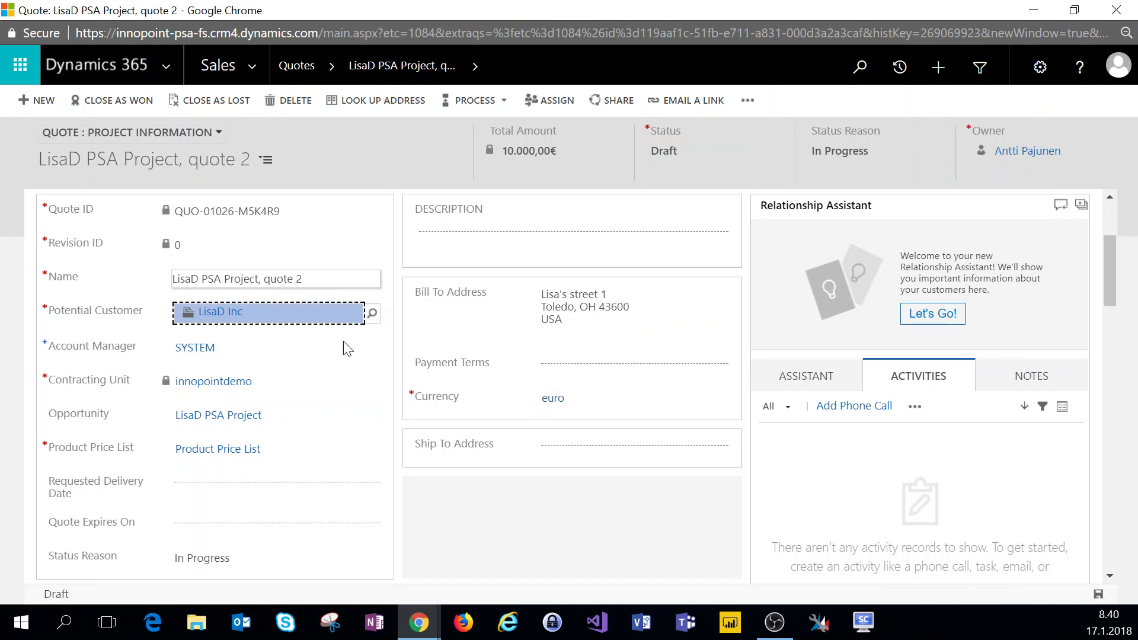
{"action": "scroll", "coordinate": [404, 433], "scroll_direction": "down", "scroll_amount": 2}
{"action": "scroll", "coordinate": [408, 438], "scroll_direction": "down", "scroll_amount": 8}
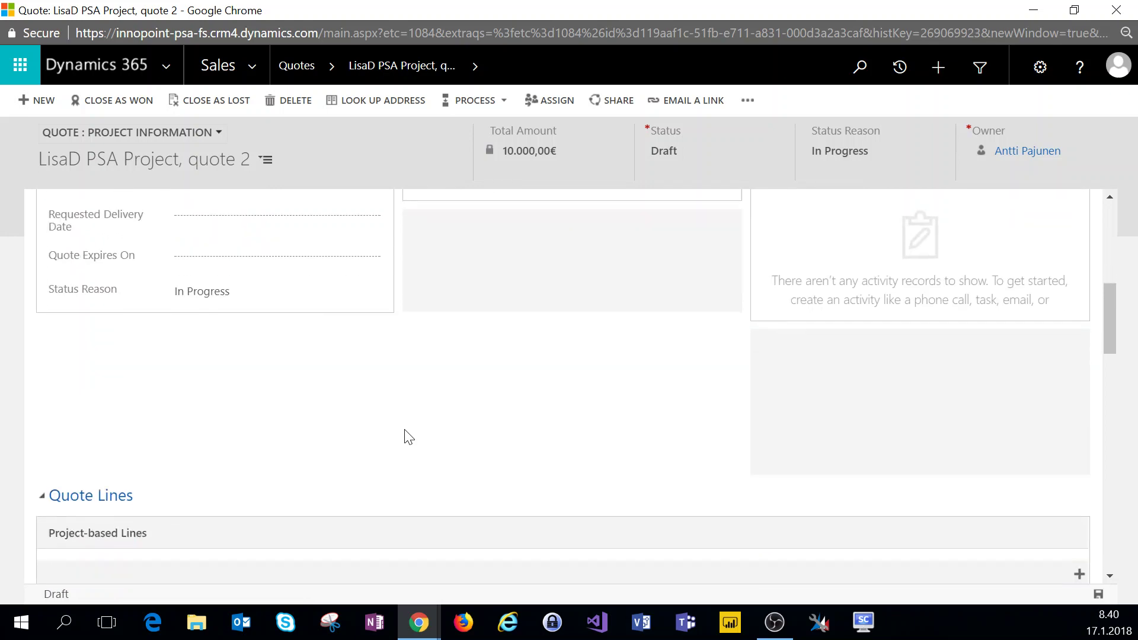
{"action": "scroll", "coordinate": [469, 444], "scroll_direction": "up", "scroll_amount": 8}
{"action": "scroll", "coordinate": [470, 448], "scroll_direction": "up", "scroll_amount": 2}
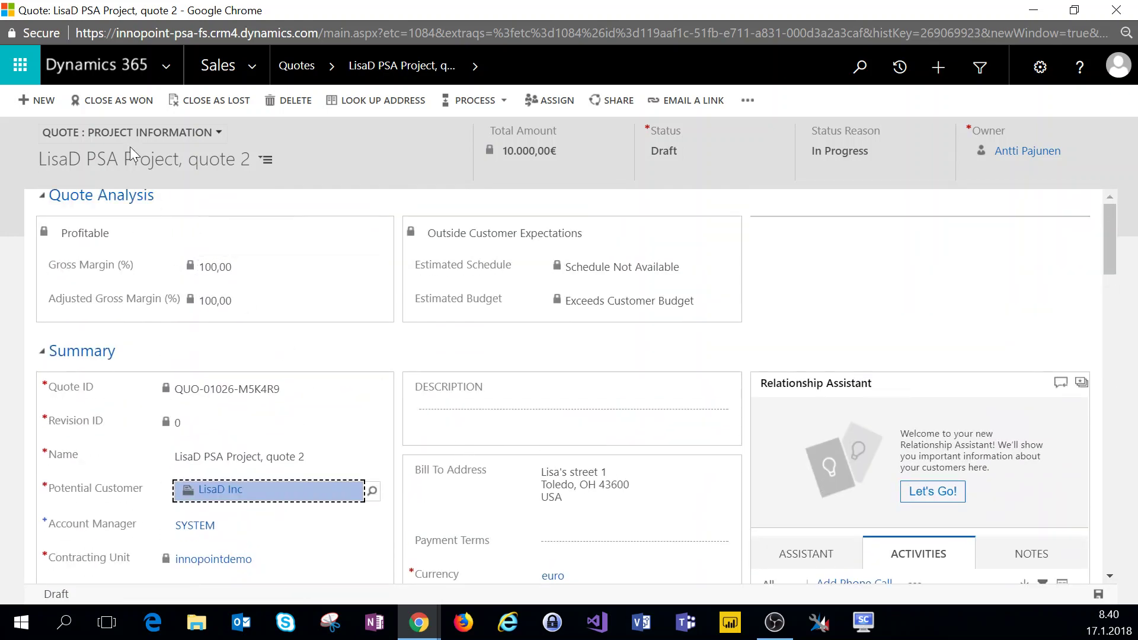
{"action": "left_click", "coordinate": [111, 102]}
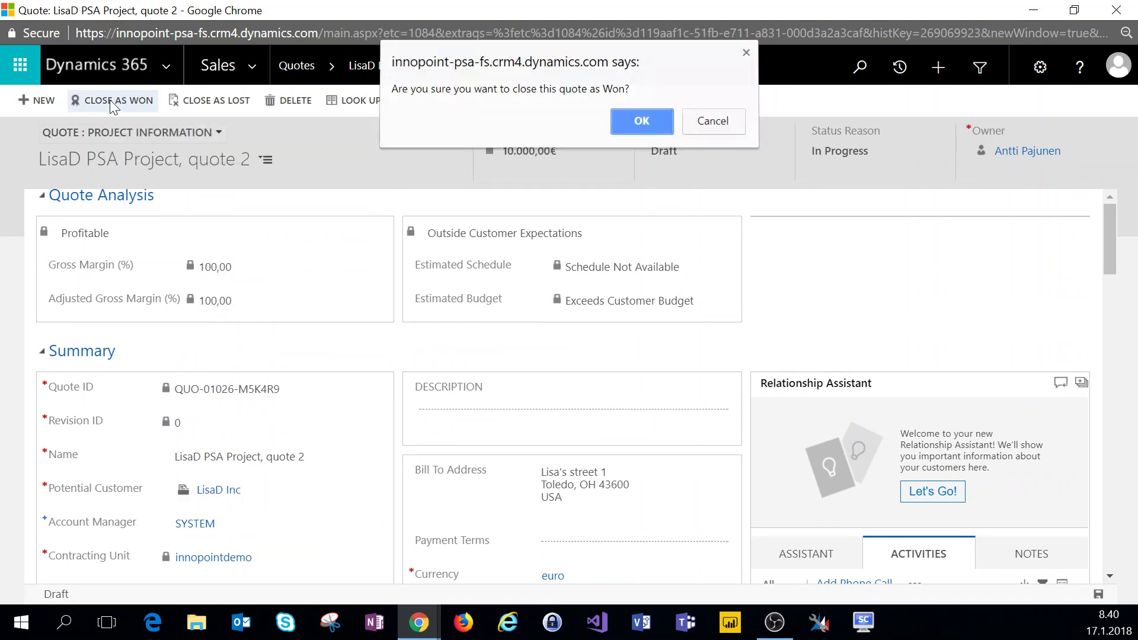
{"action": "left_click", "coordinate": [647, 123]}
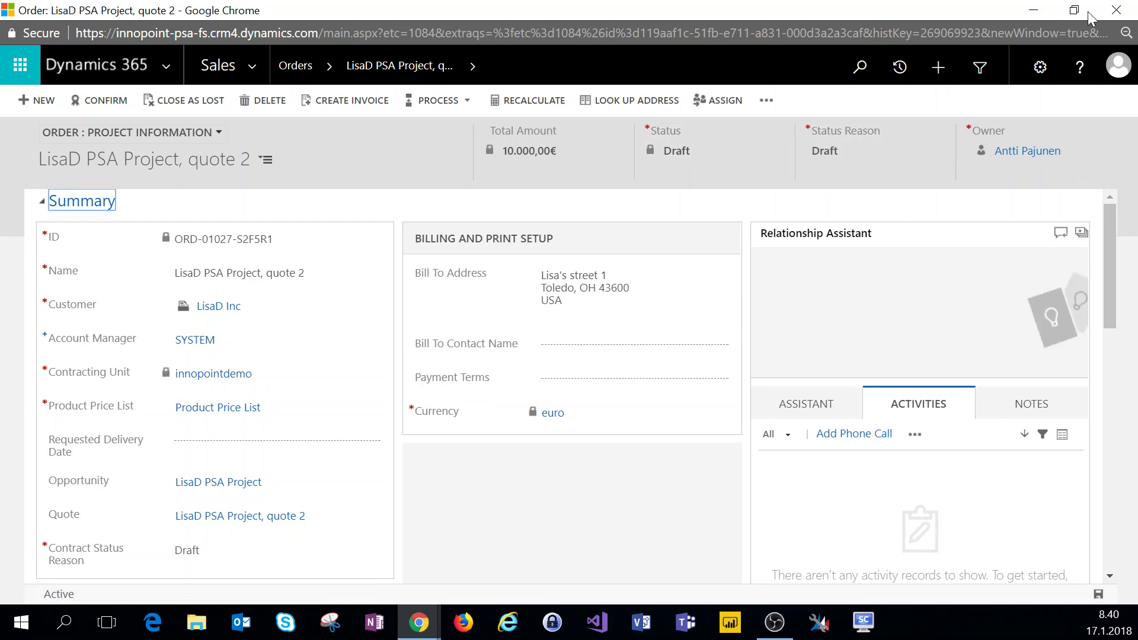
Step: Close the order window, reload the opportunity and check the status of both quotes in its Quotes section
{"action": "left_click", "coordinate": [1125, 8]}
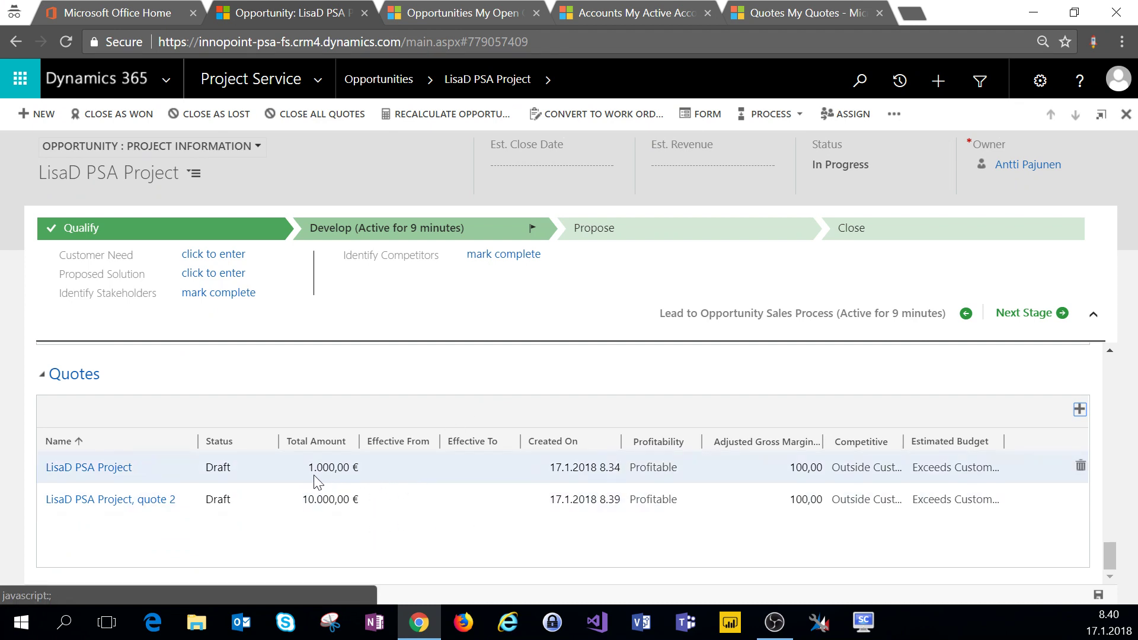
{"action": "left_click", "coordinate": [66, 44]}
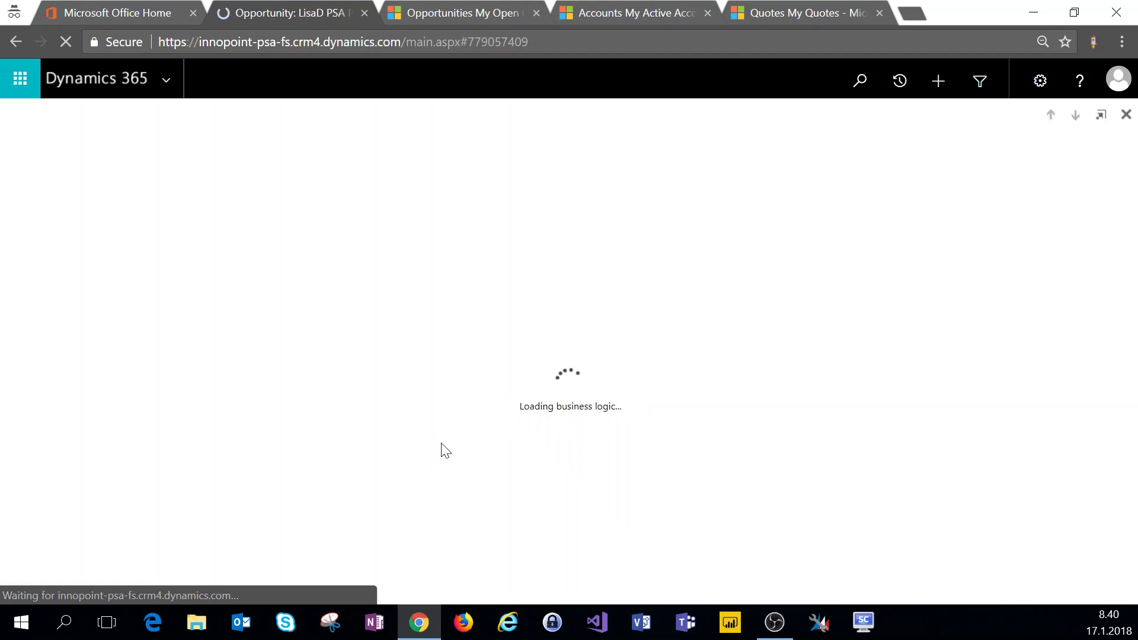
{"action": "scroll", "coordinate": [442, 450], "scroll_direction": "down", "scroll_amount": 15}
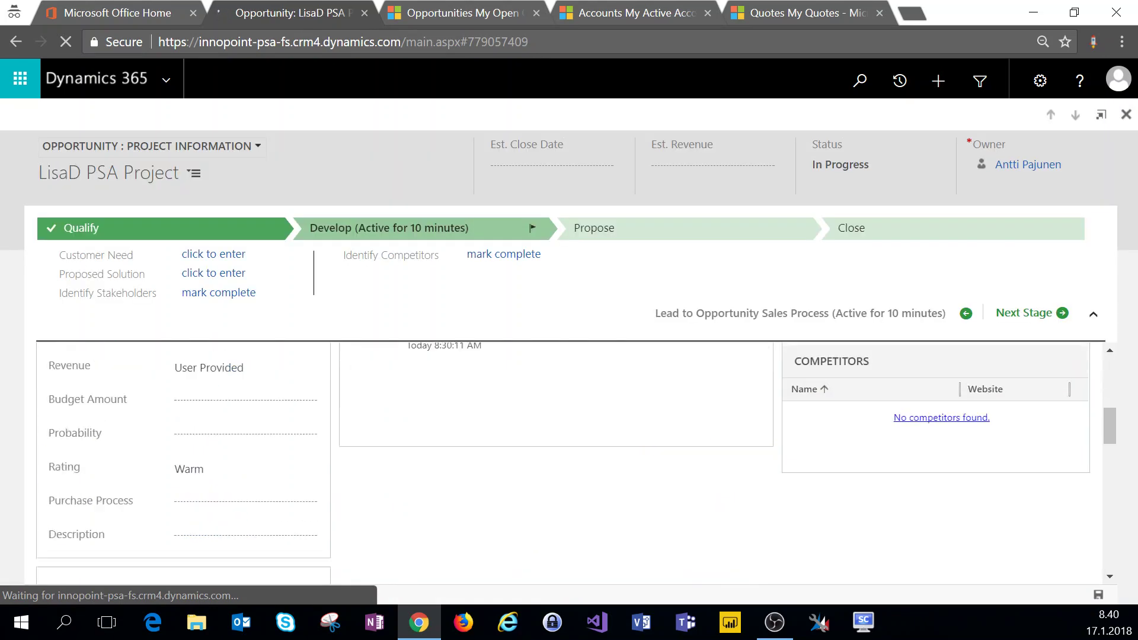
{"action": "scroll", "coordinate": [445, 451], "scroll_direction": "down", "scroll_amount": 5}
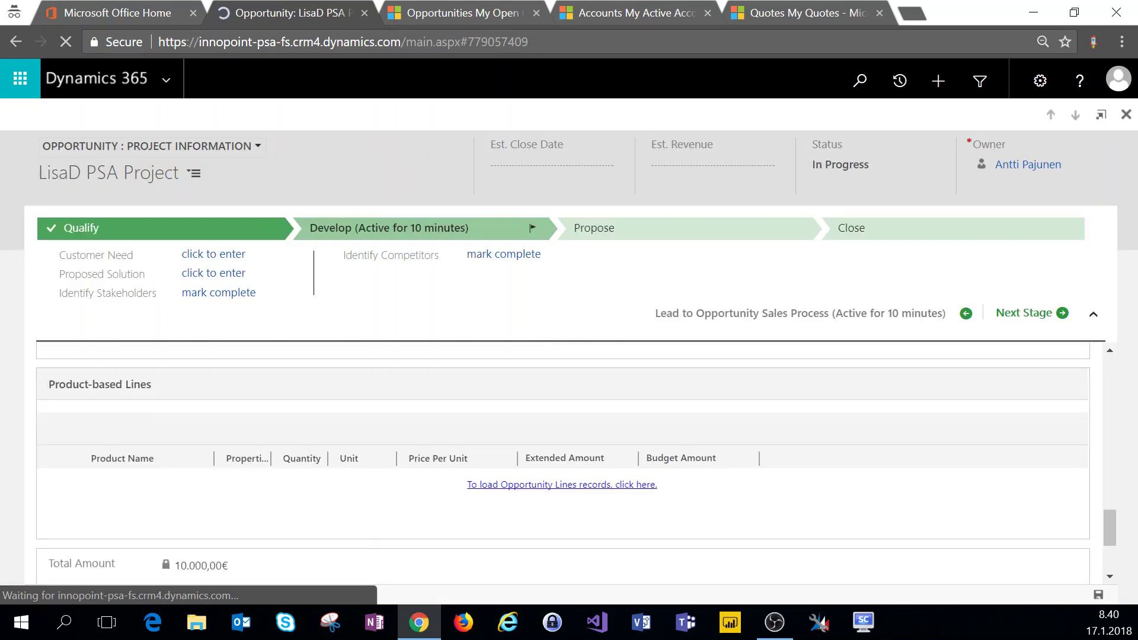
{"action": "scroll", "coordinate": [441, 445], "scroll_direction": "down", "scroll_amount": 3}
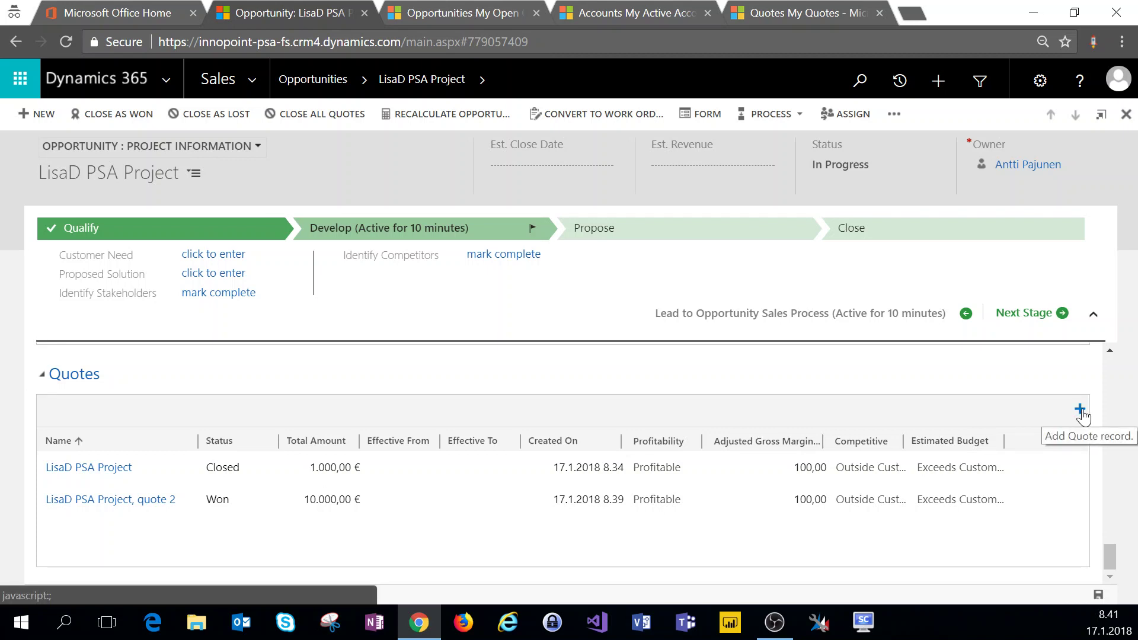
Step: Create a third quote from the opportunity's Quotes section, maximize its window and rename it as LisaD PSA Project, quote 3
{"action": "left_click", "coordinate": [1080, 413]}
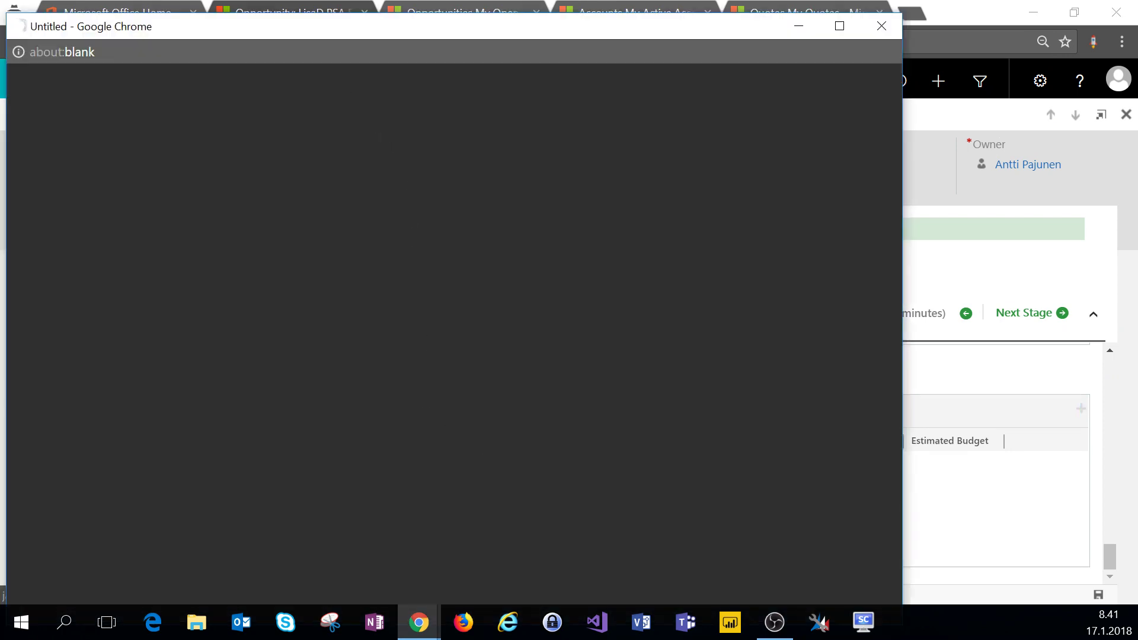
{"action": "left_click_drag", "start_coordinate": [332, 29], "coordinate": [417, 12]}
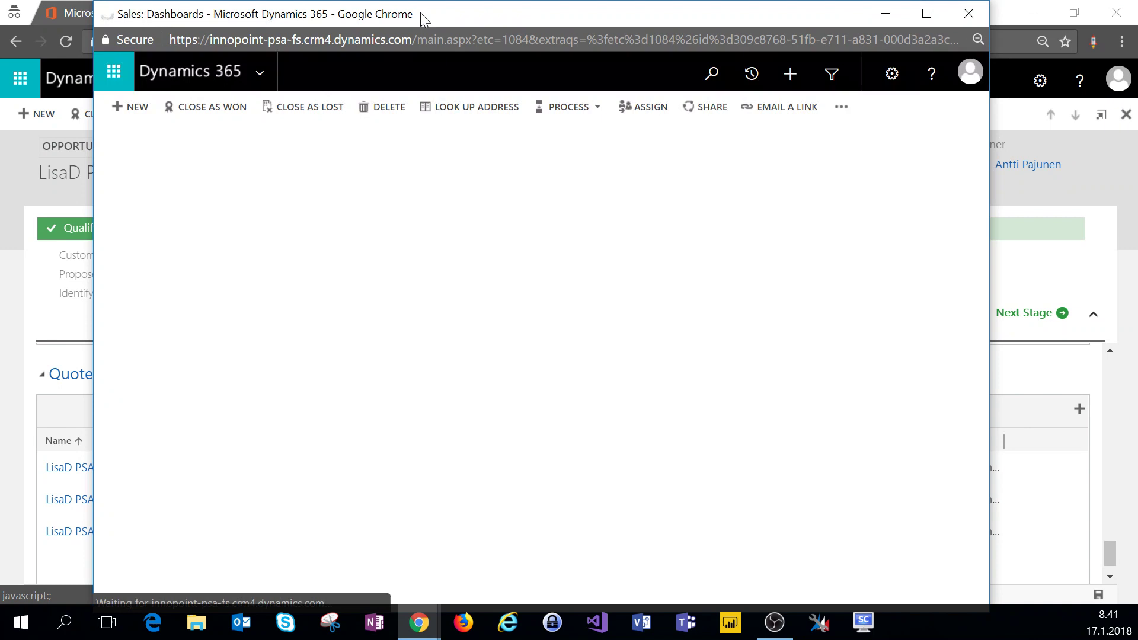
{"action": "double_click", "coordinate": [420, 13]}
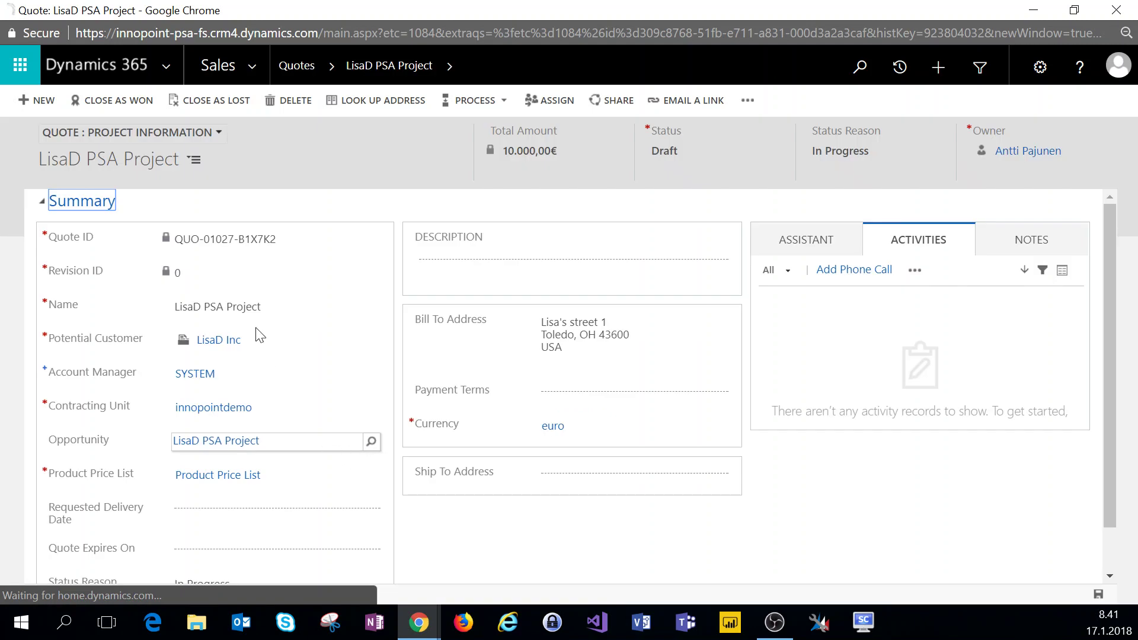
{"action": "left_click", "coordinate": [310, 308]}
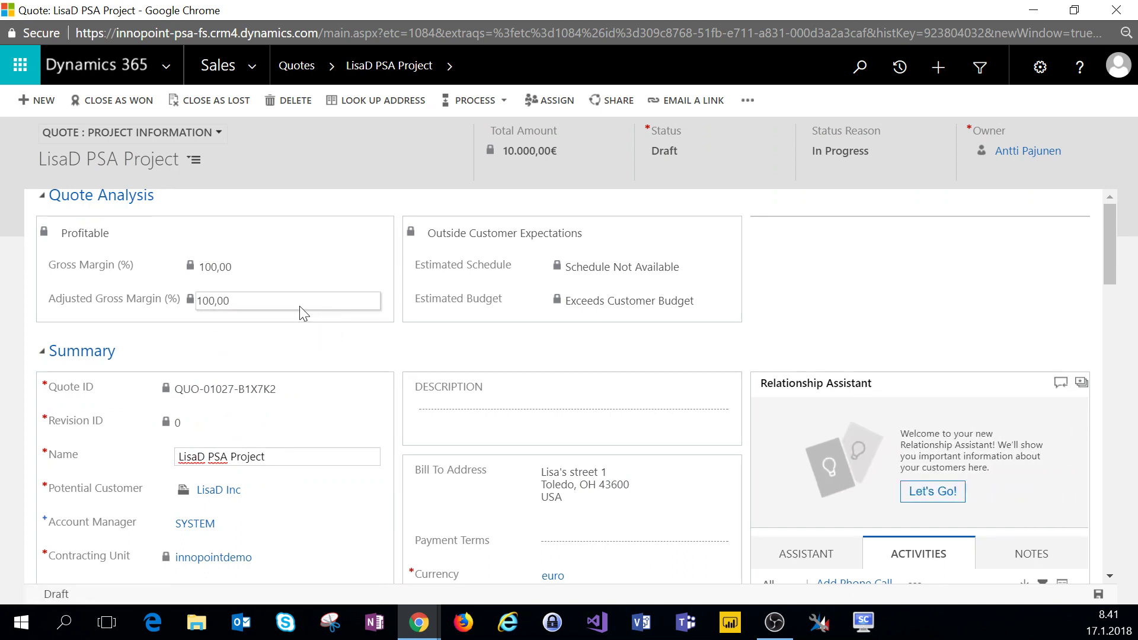
{"action": "type", "text": "quote 3"}
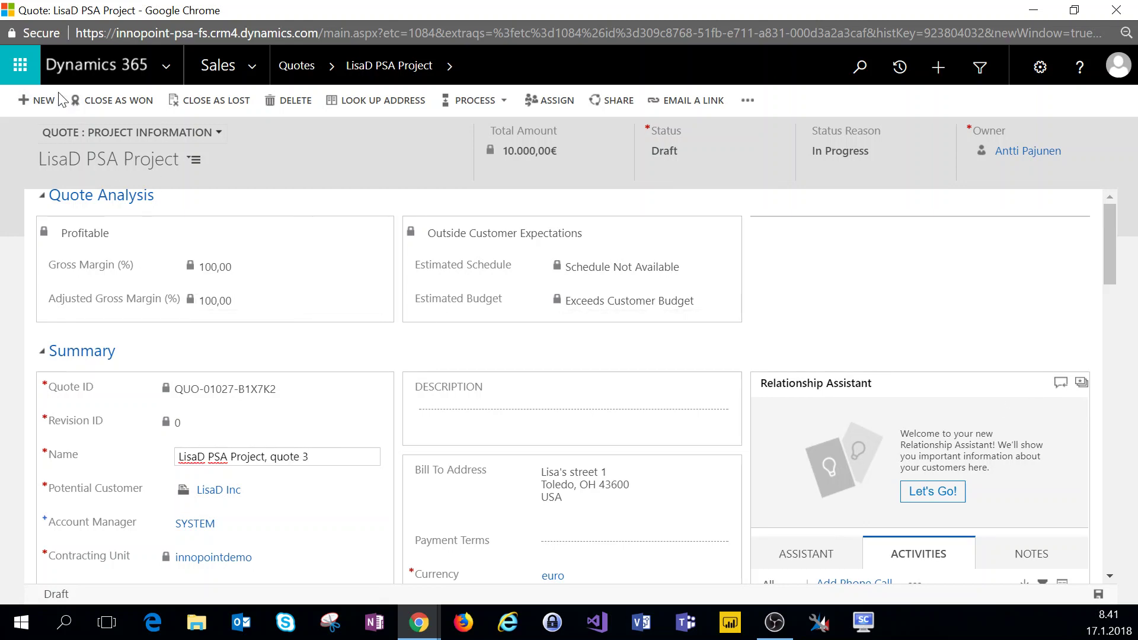
Step: Close the third quote as won, staying on the page to keep the unsaved changes, and close the resulting order window
{"action": "left_click", "coordinate": [110, 102]}
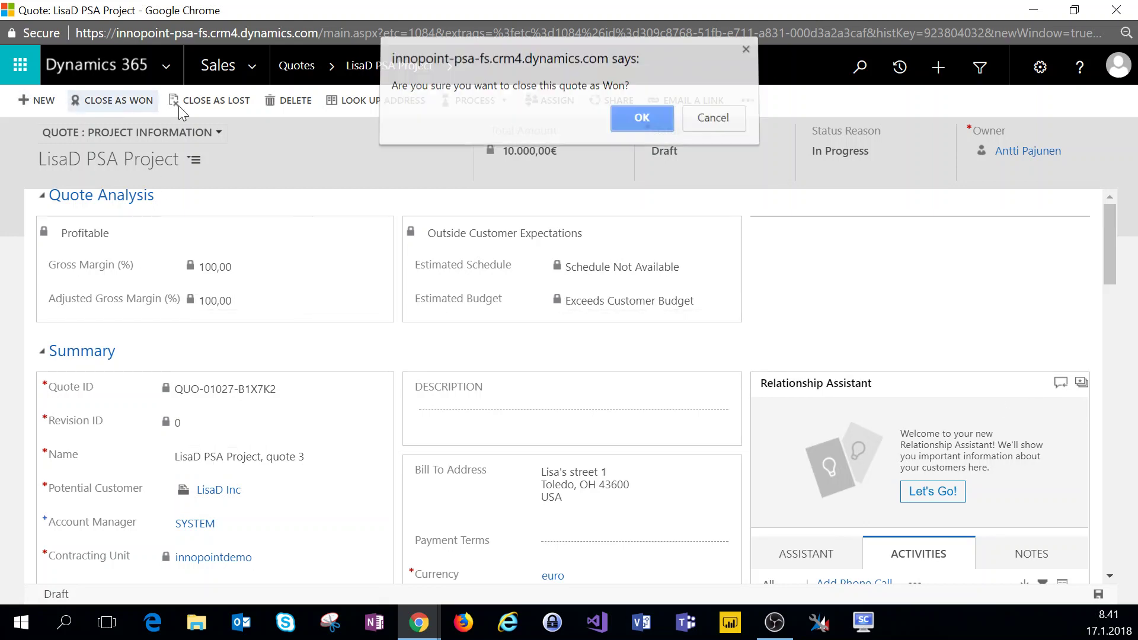
{"action": "left_click", "coordinate": [648, 121]}
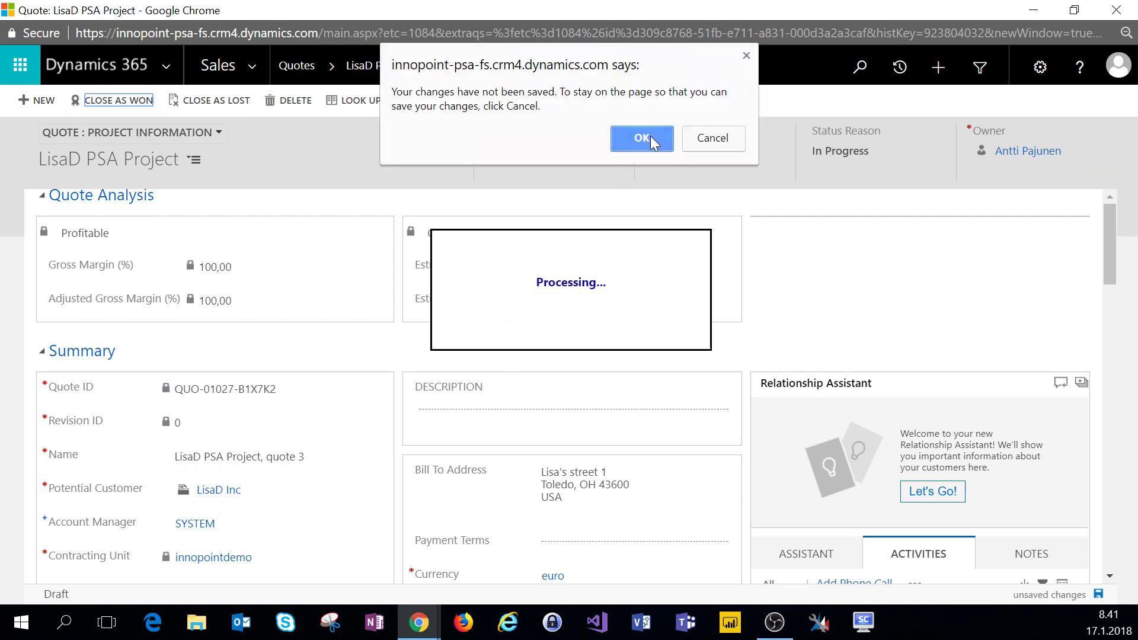
{"action": "left_click", "coordinate": [730, 144]}
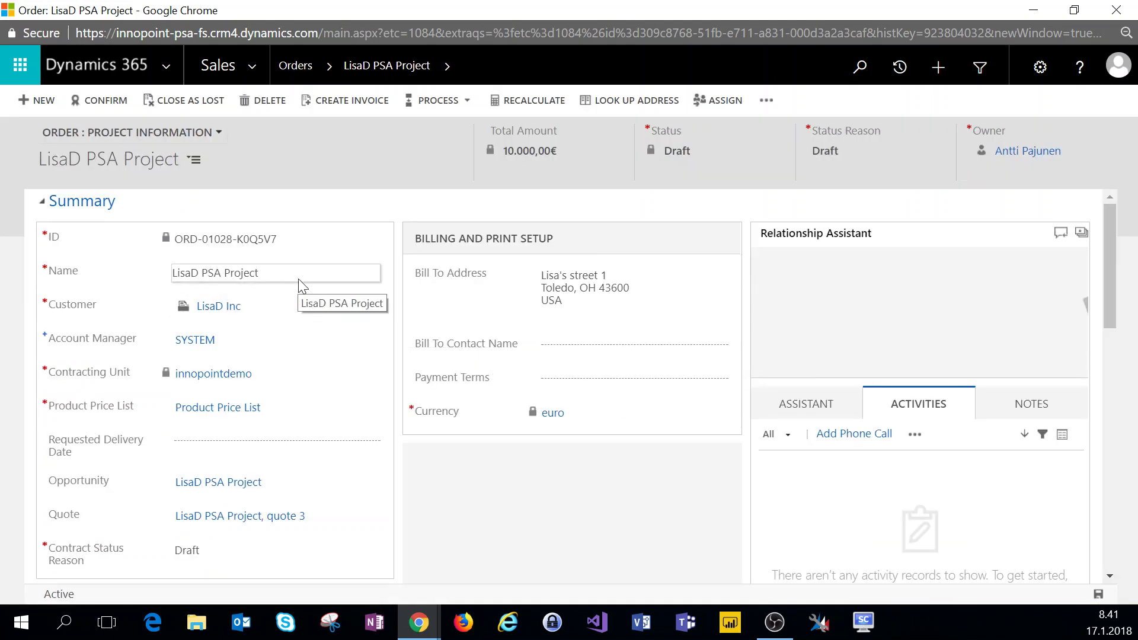
{"action": "left_click", "coordinate": [1115, 11]}
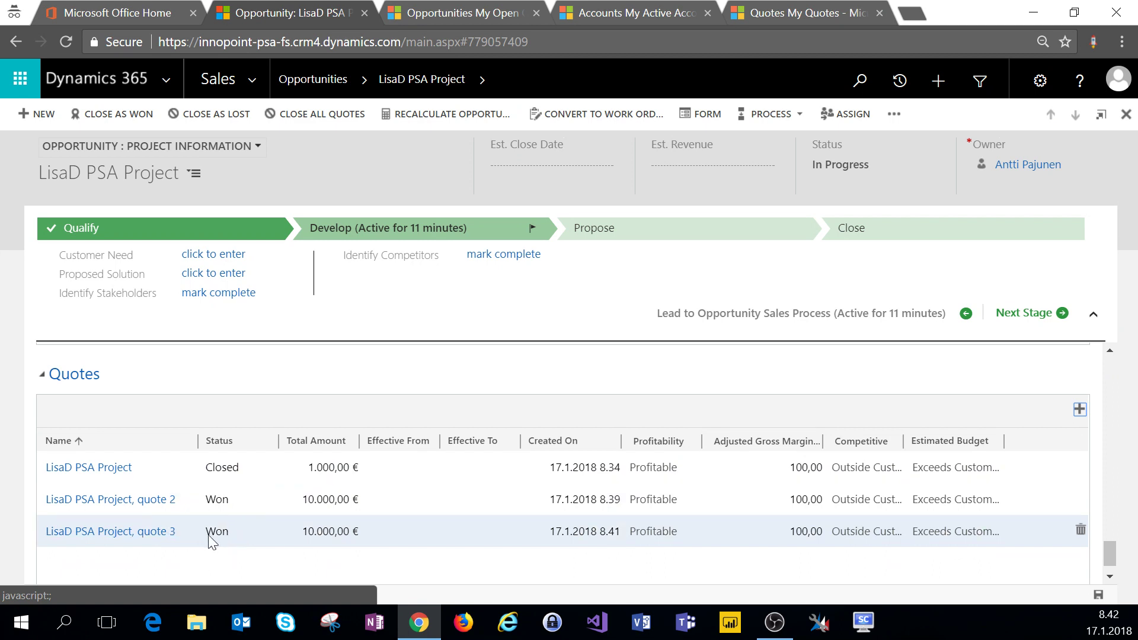
Step: Review the opportunity from the status of its three quotes back through its product-based and project-based lines to the Summary section
{"action": "scroll", "coordinate": [282, 521], "scroll_direction": "down", "scroll_amount": 1}
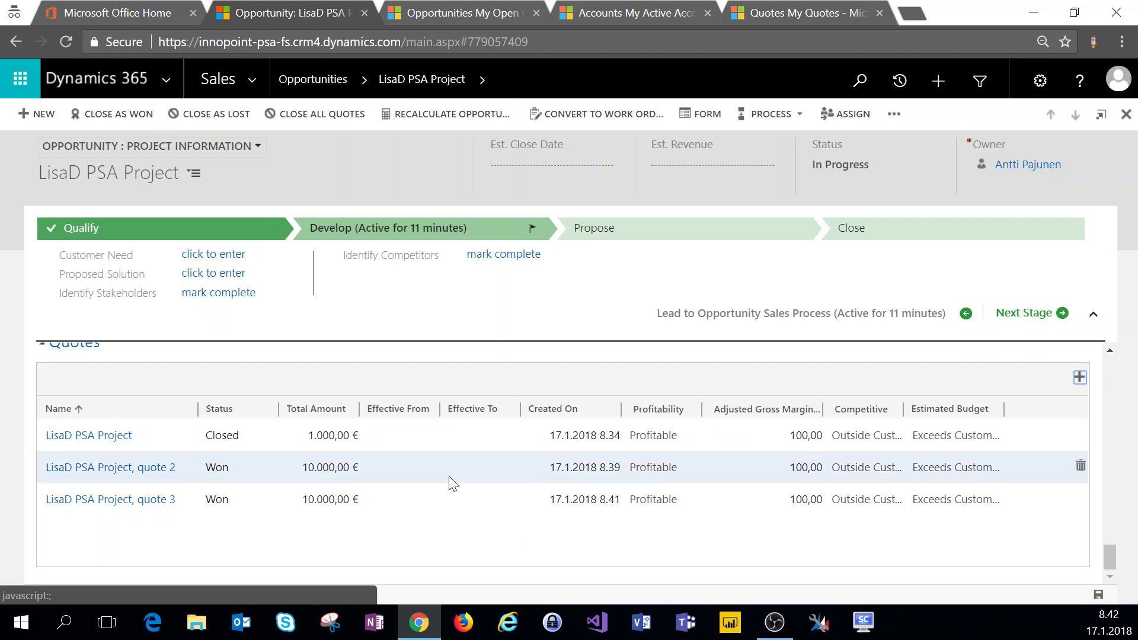
{"action": "scroll", "coordinate": [532, 489], "scroll_direction": "up", "scroll_amount": 3}
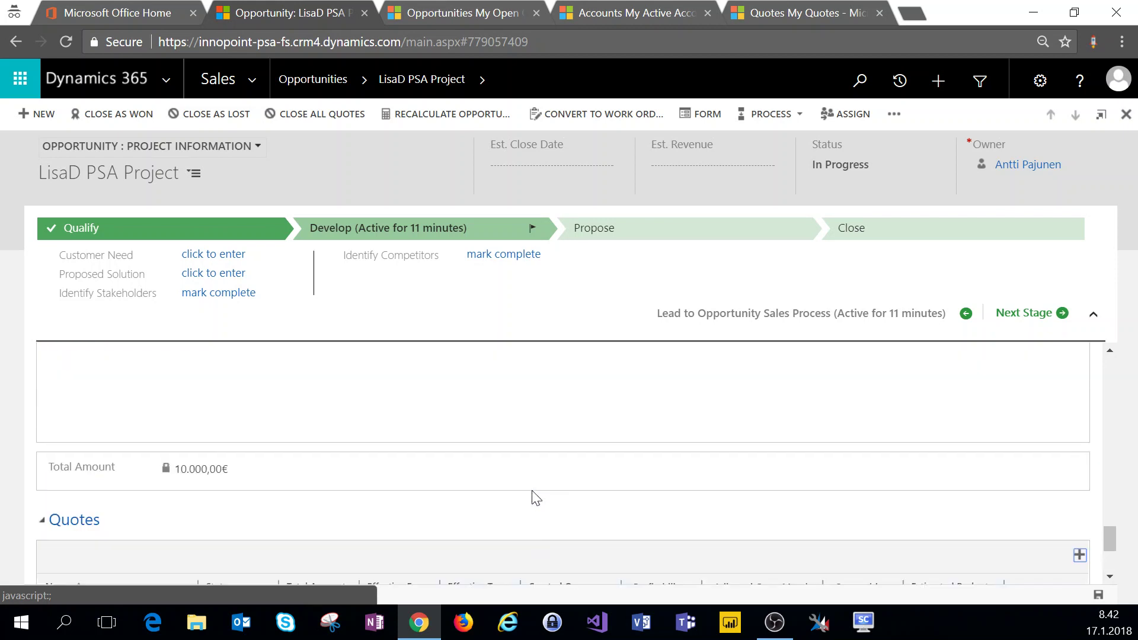
{"action": "scroll", "coordinate": [535, 496], "scroll_direction": "up", "scroll_amount": 3}
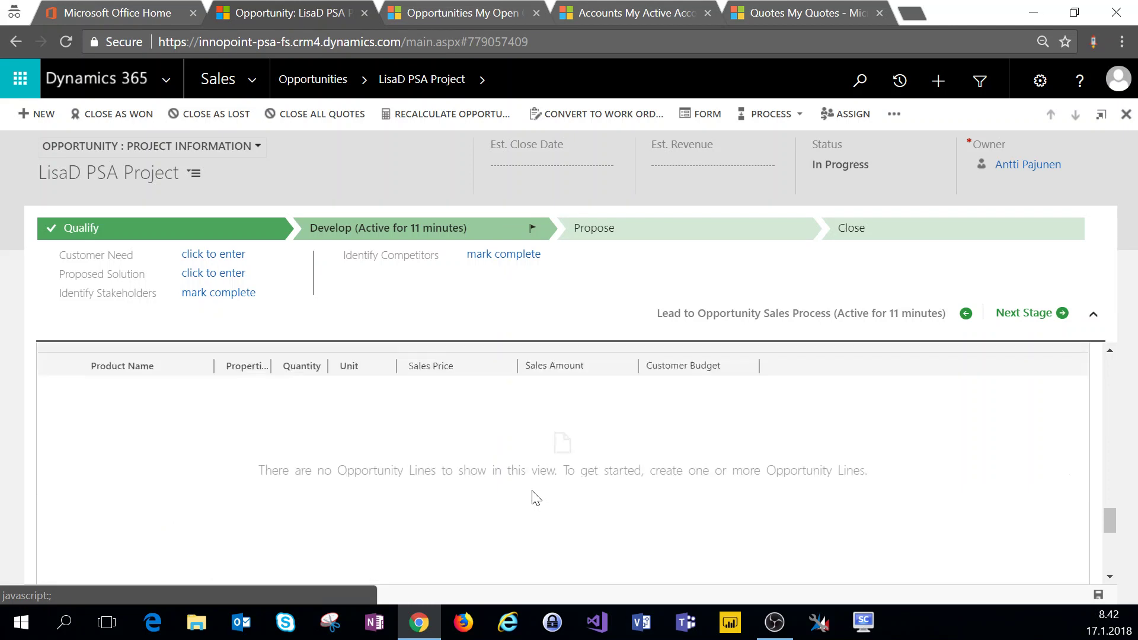
{"action": "scroll", "coordinate": [536, 498], "scroll_direction": "up", "scroll_amount": 3}
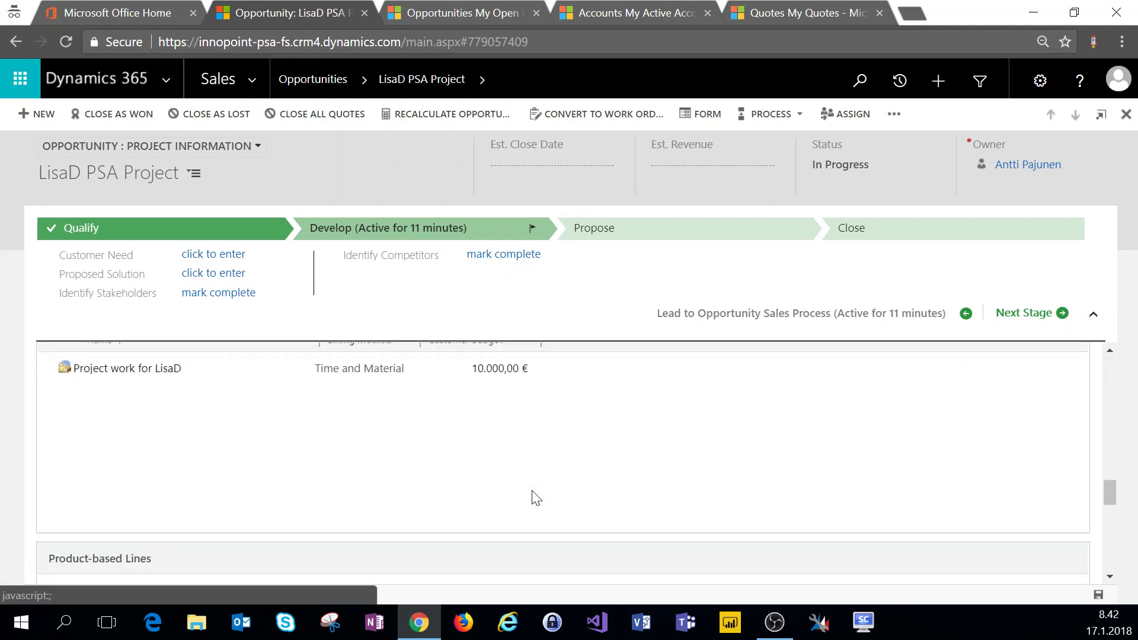
{"action": "scroll", "coordinate": [532, 492], "scroll_direction": "up", "scroll_amount": 5}
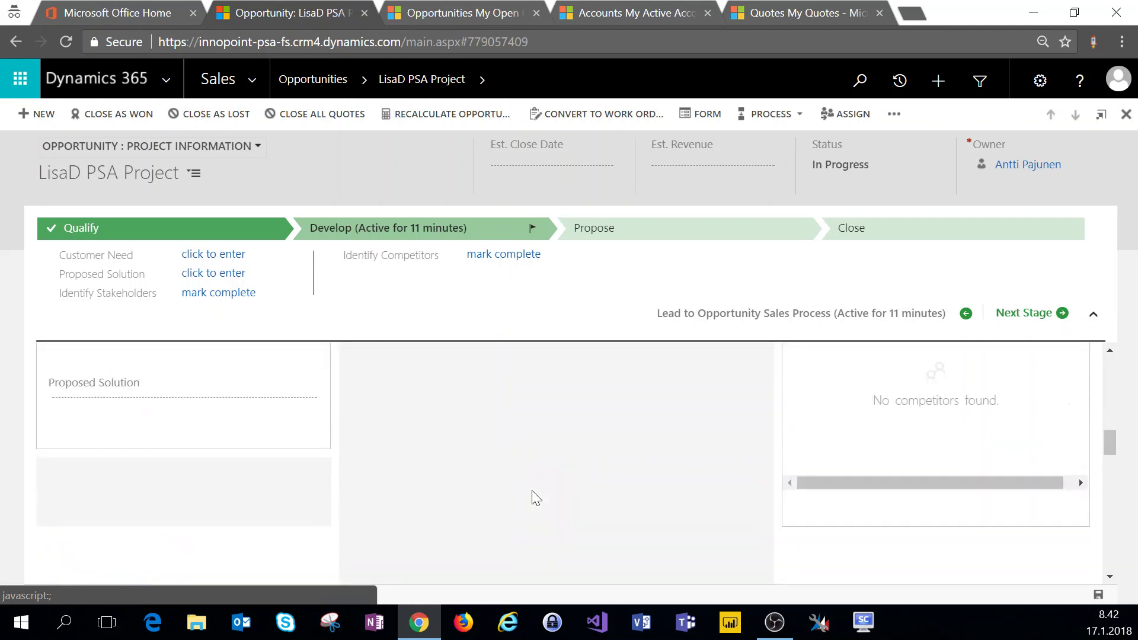
{"action": "scroll", "coordinate": [535, 496], "scroll_direction": "up", "scroll_amount": 8}
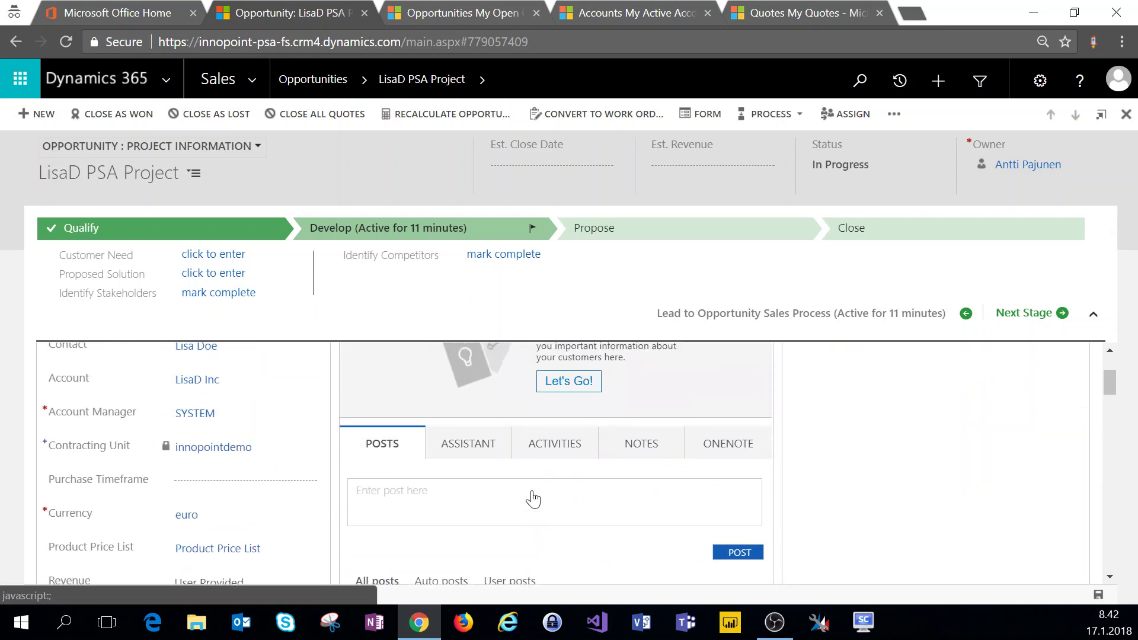
{"action": "scroll", "coordinate": [533, 500], "scroll_direction": "up", "scroll_amount": 3}
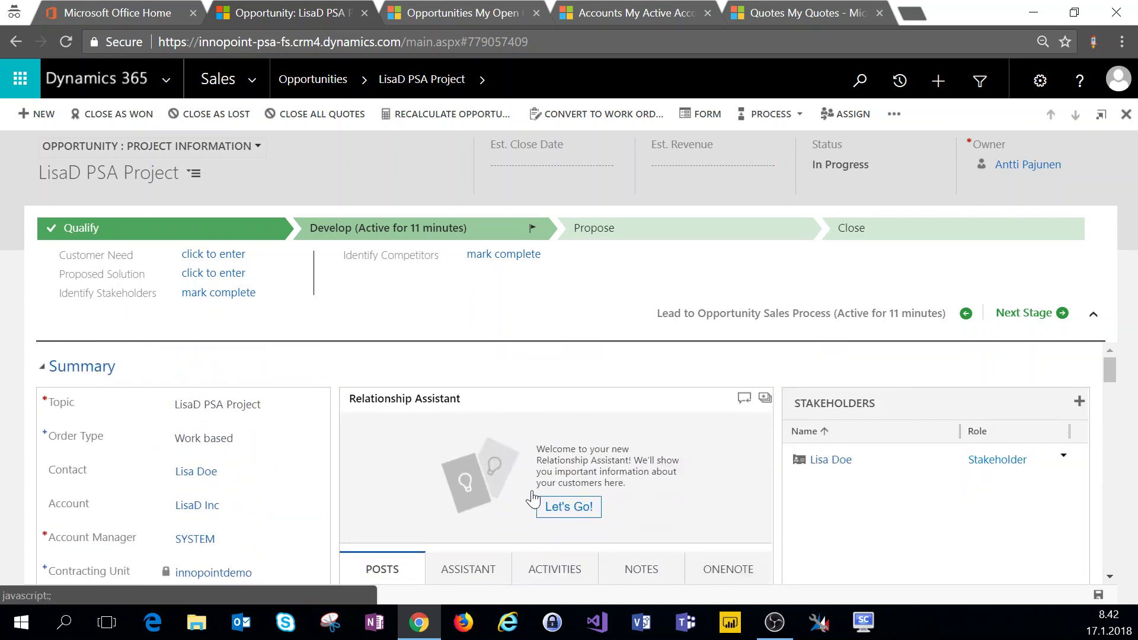